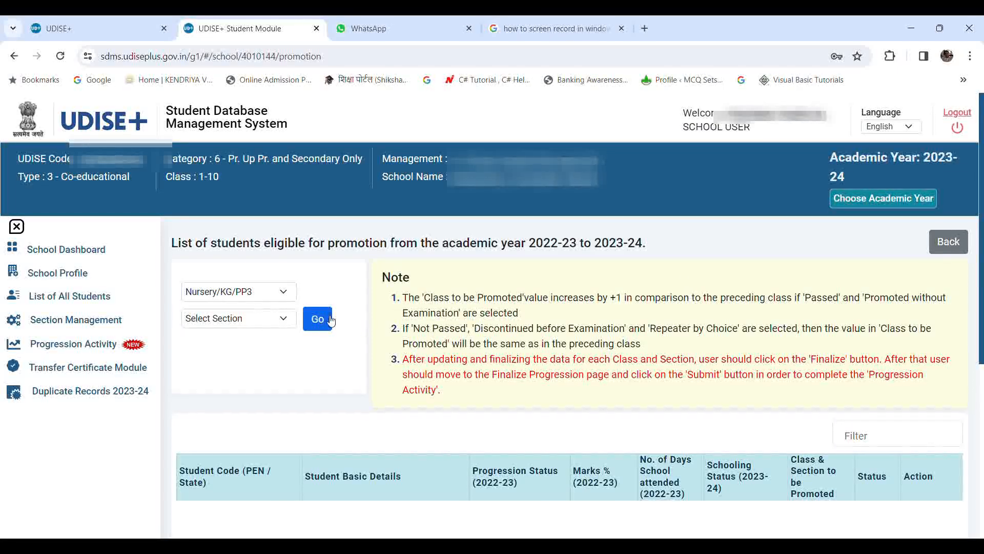
# From the school dashboard, open the general profile form of the first student listed in class LKG/KG1/PP2
pyautogui.click(72, 348)
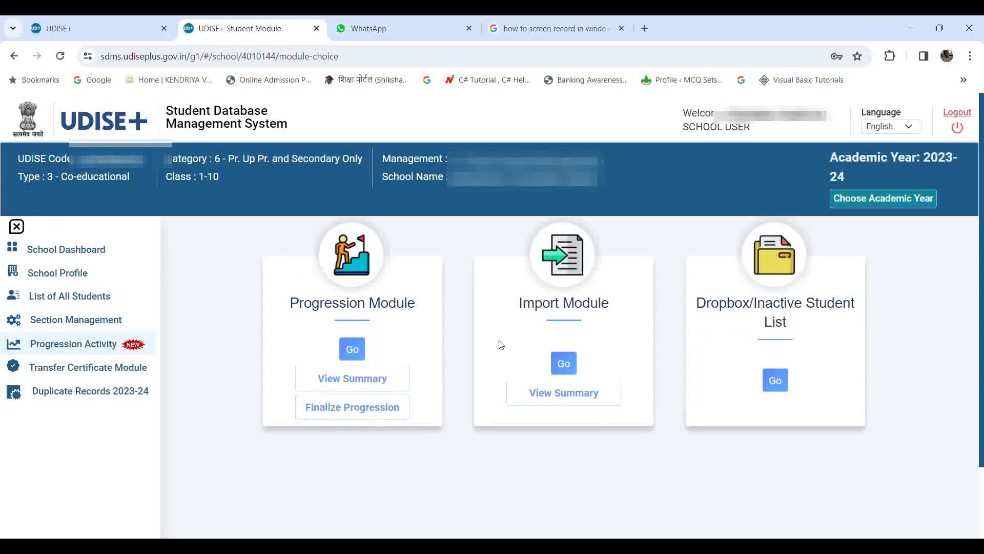
pyautogui.click(68, 255)
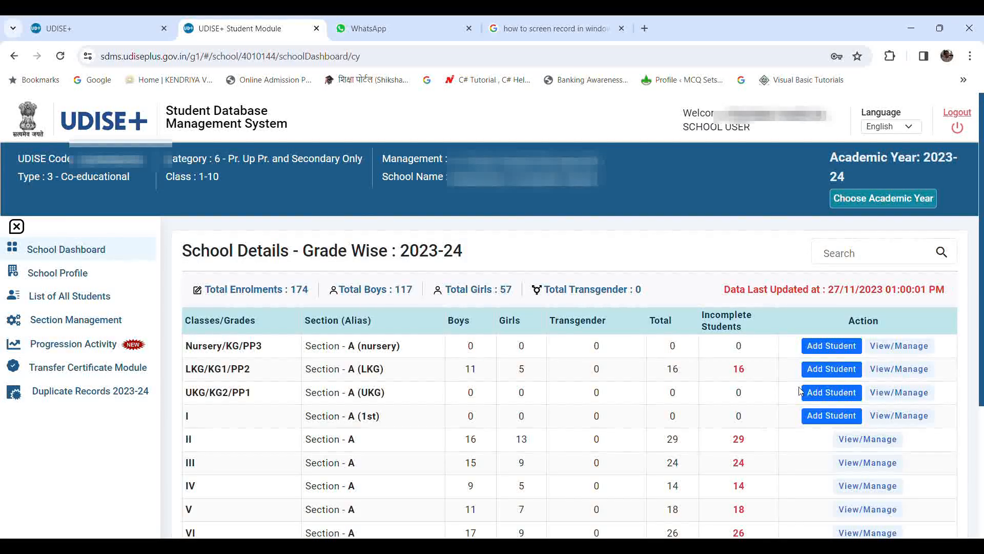
pyautogui.scroll(-4, 759, 422)
pyautogui.scroll(3, 753, 418)
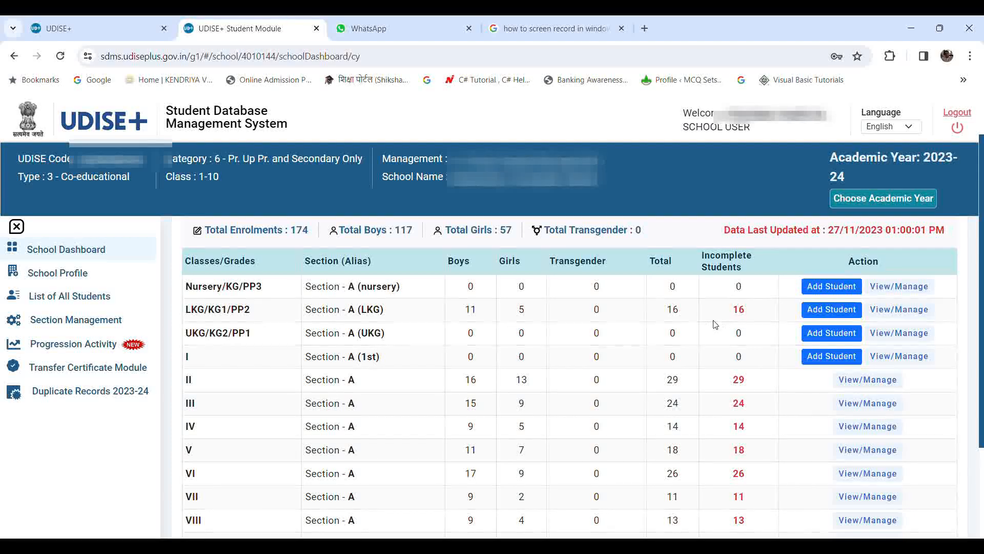
pyautogui.click(892, 310)
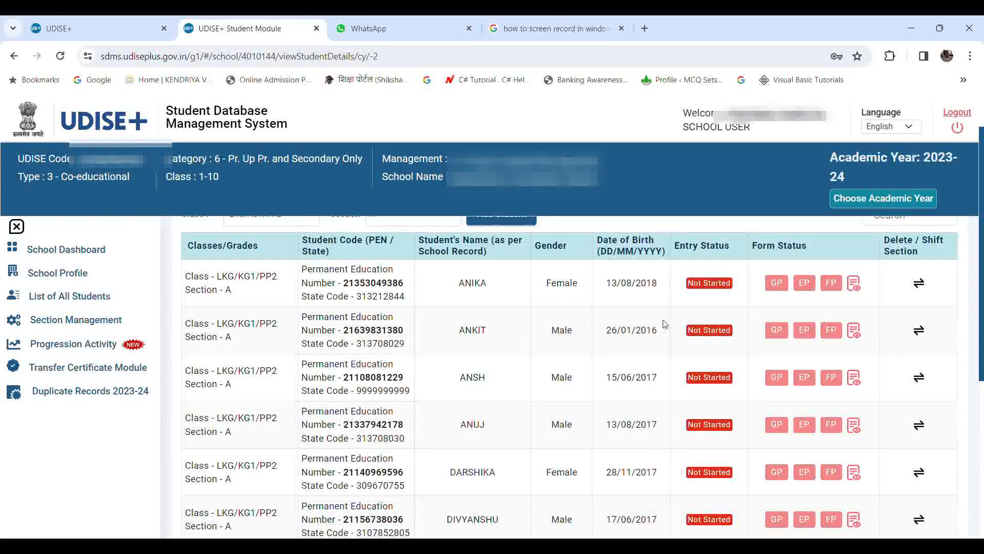
pyautogui.click(777, 284)
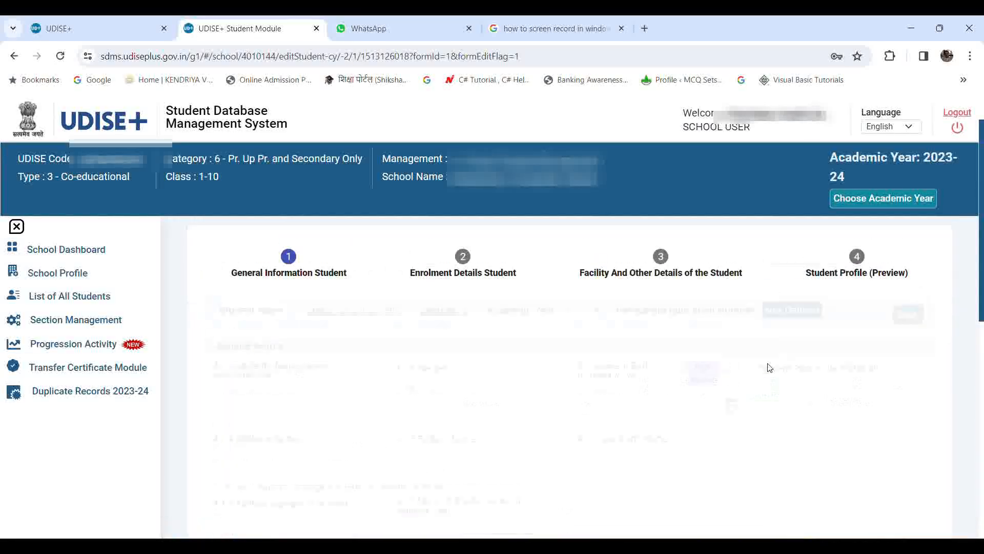
# Try to update the student's general information with the blood group set to Under Investigation
pyautogui.scroll(-5, 536, 394)
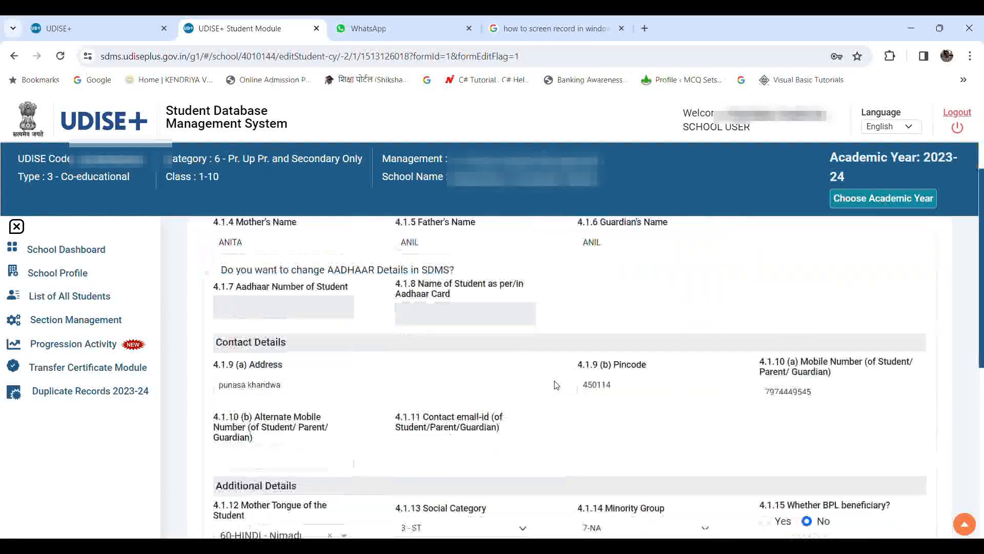
pyautogui.scroll(-5, 552, 385)
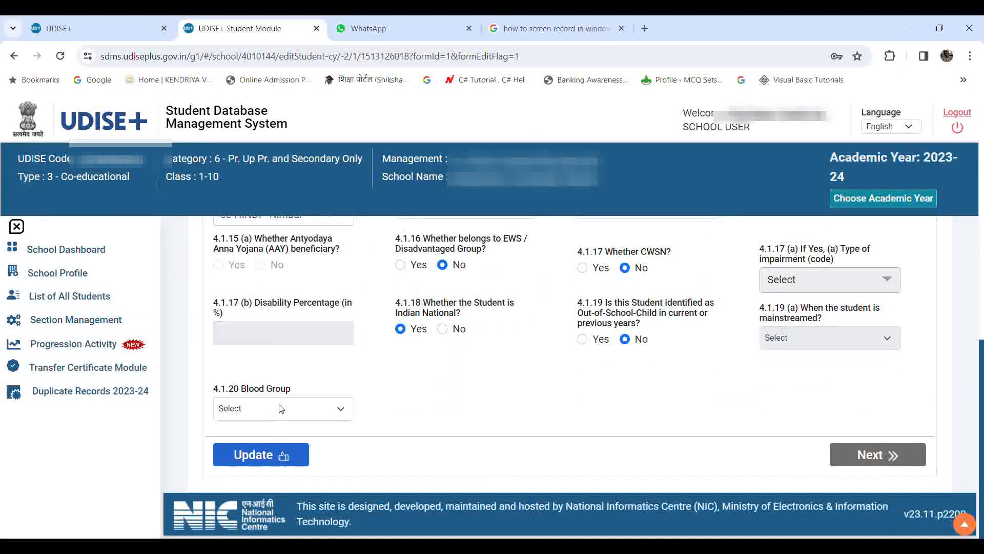
pyautogui.click(250, 520)
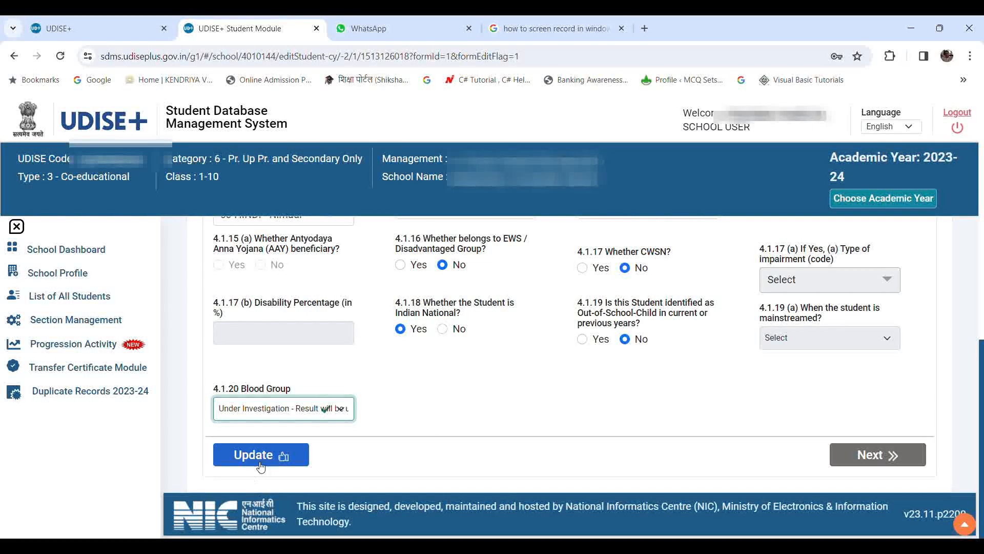
pyautogui.click(256, 455)
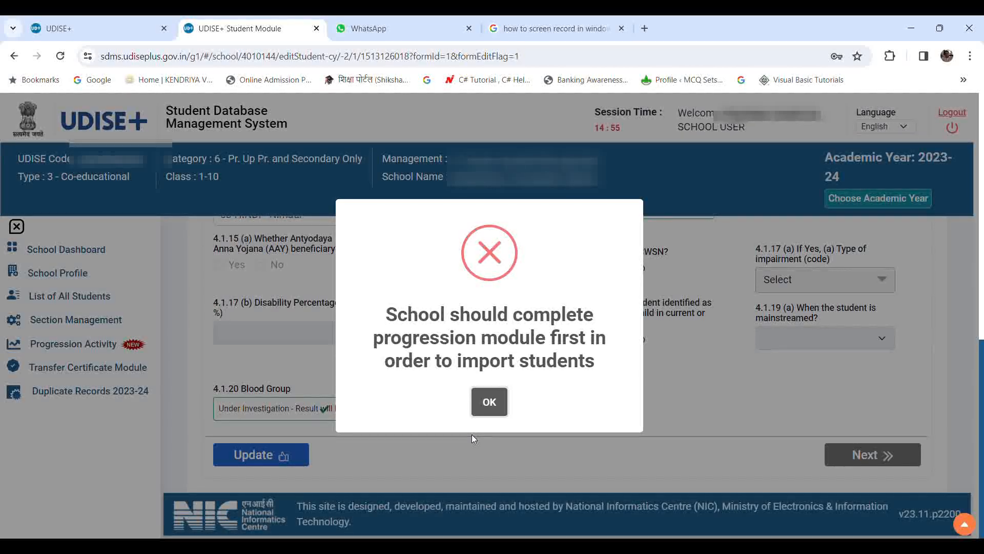
pyautogui.click(488, 403)
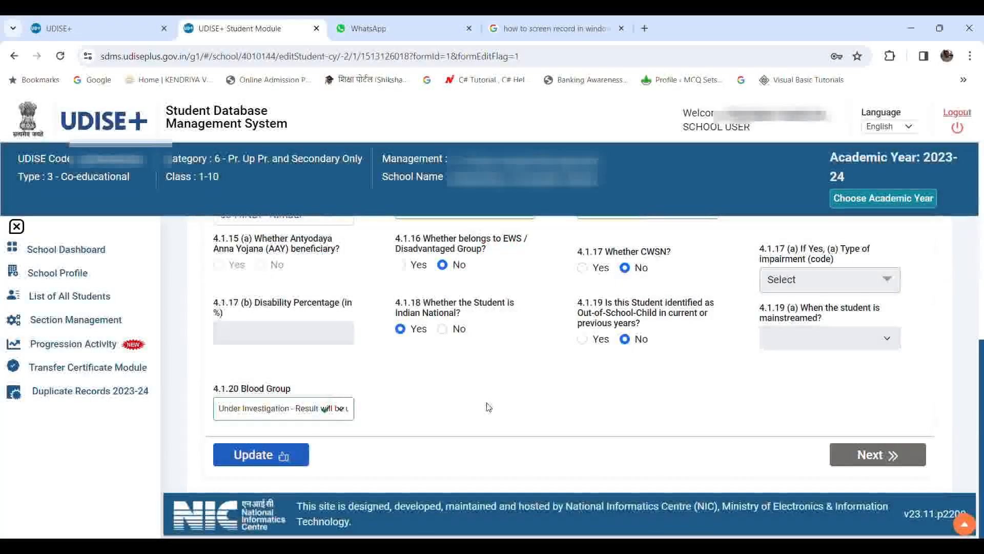
# Open section management and expand the section tables of all classes
pyautogui.click(70, 322)
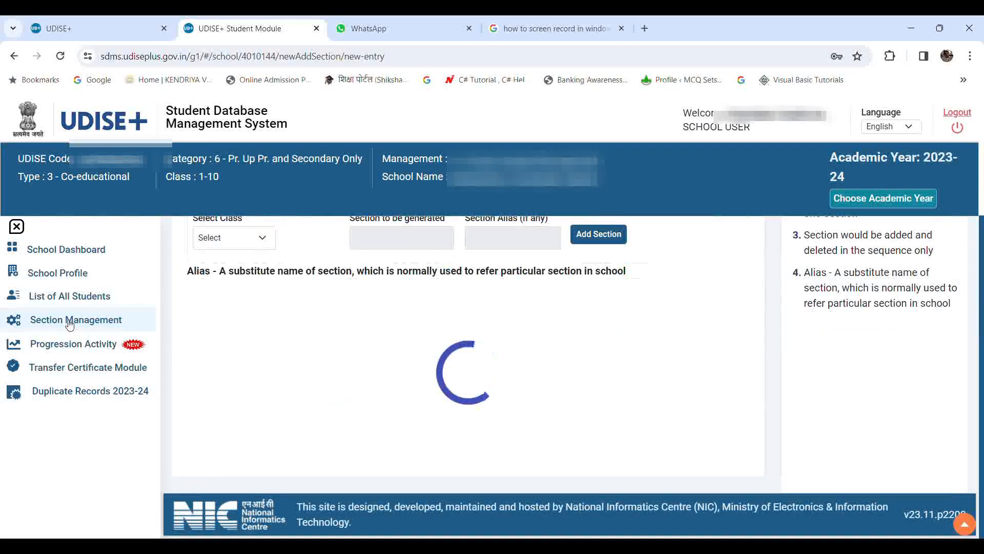
pyautogui.scroll(4, 414, 376)
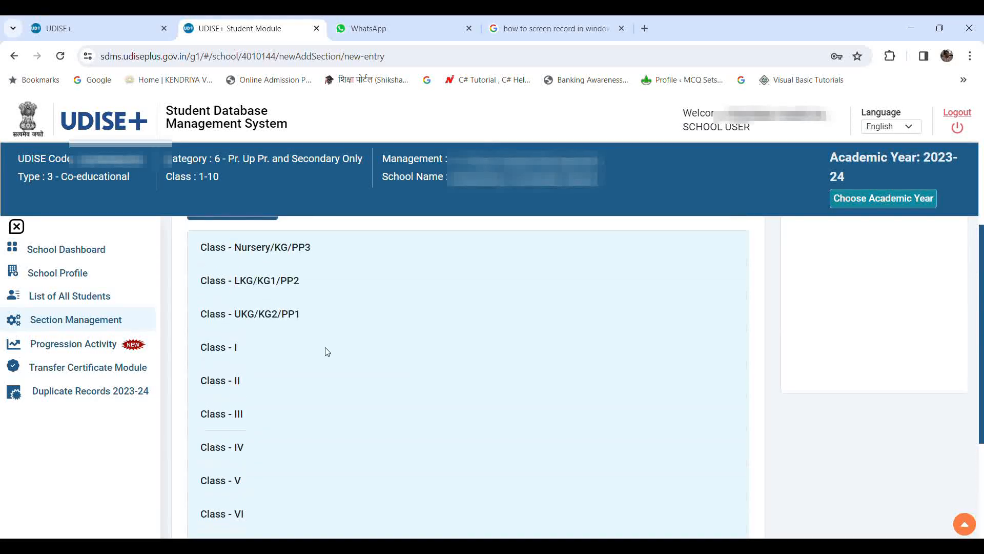
pyautogui.scroll(3, 262, 348)
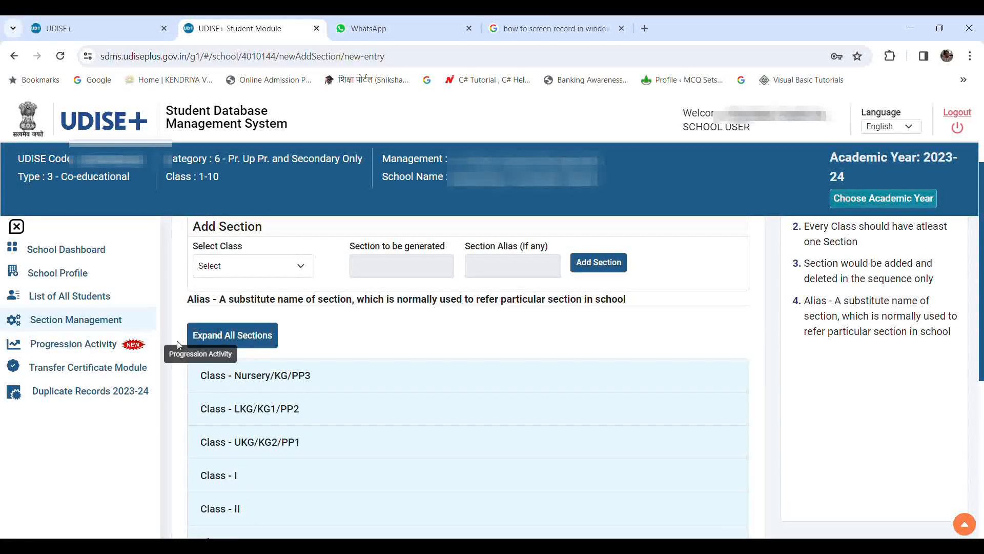
pyautogui.click(258, 345)
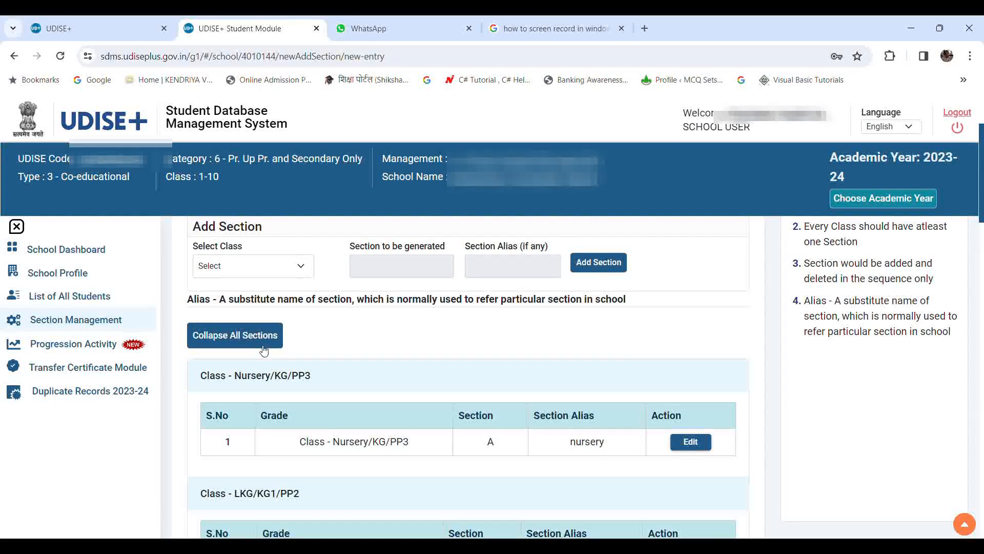
# Examine the sections and aliases defined for every class from Nursery to Class X and the academic year they apply to
pyautogui.scroll(-6, 464, 366)
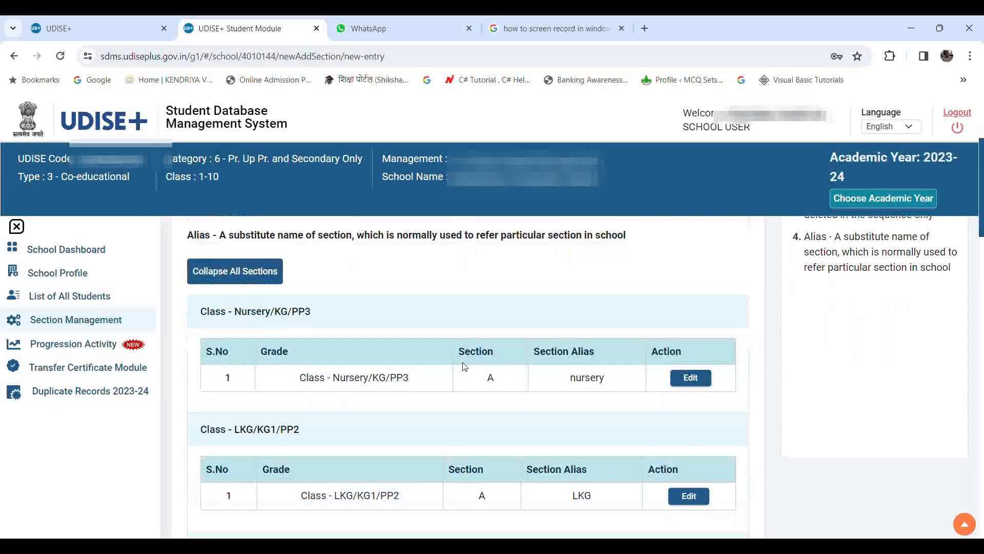
pyautogui.scroll(-5, 465, 366)
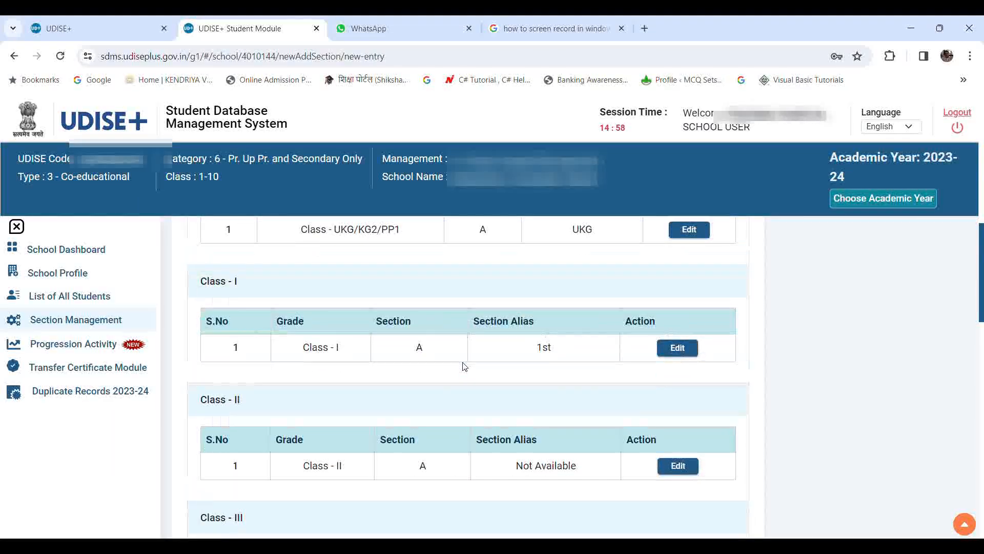
pyautogui.scroll(-2, 464, 365)
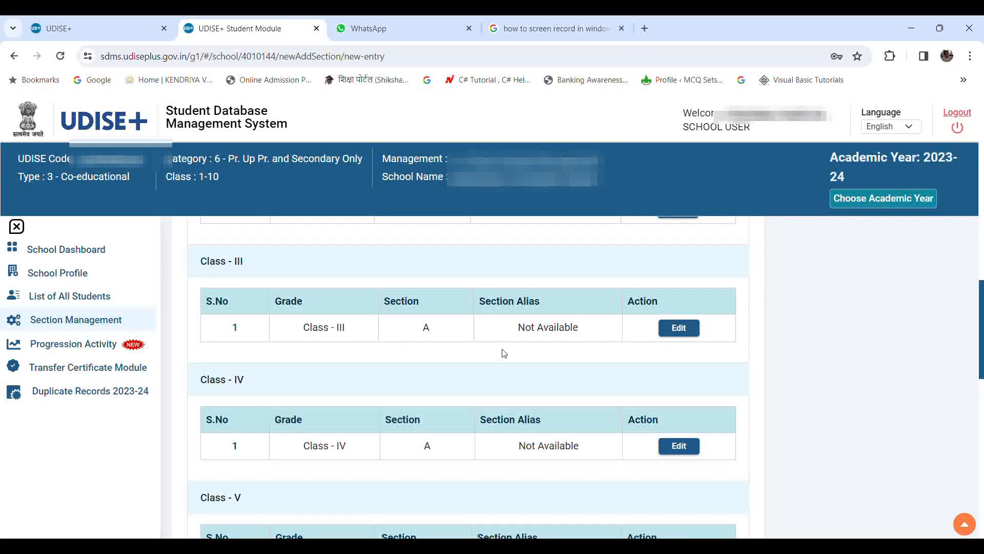
pyautogui.scroll(-7, 504, 352)
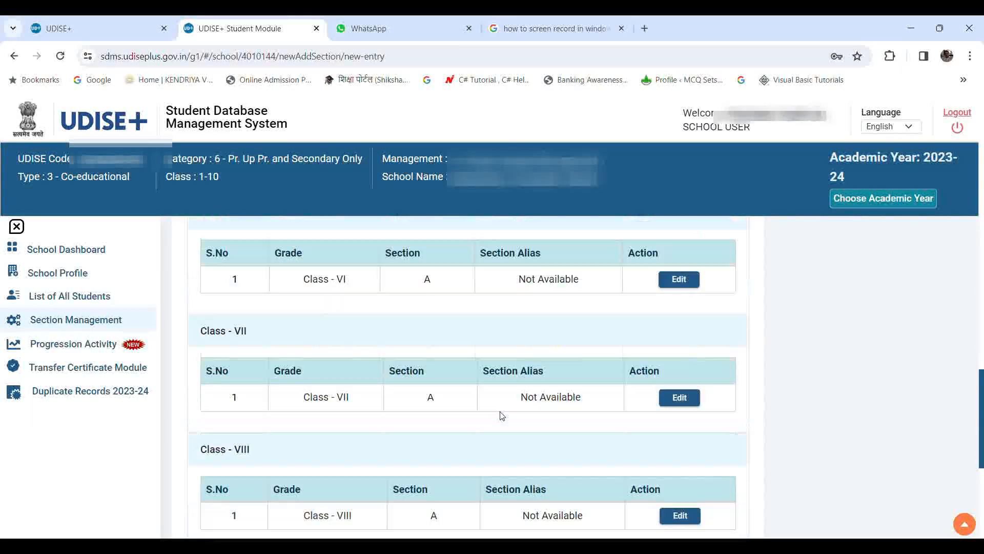
pyautogui.scroll(-7, 502, 416)
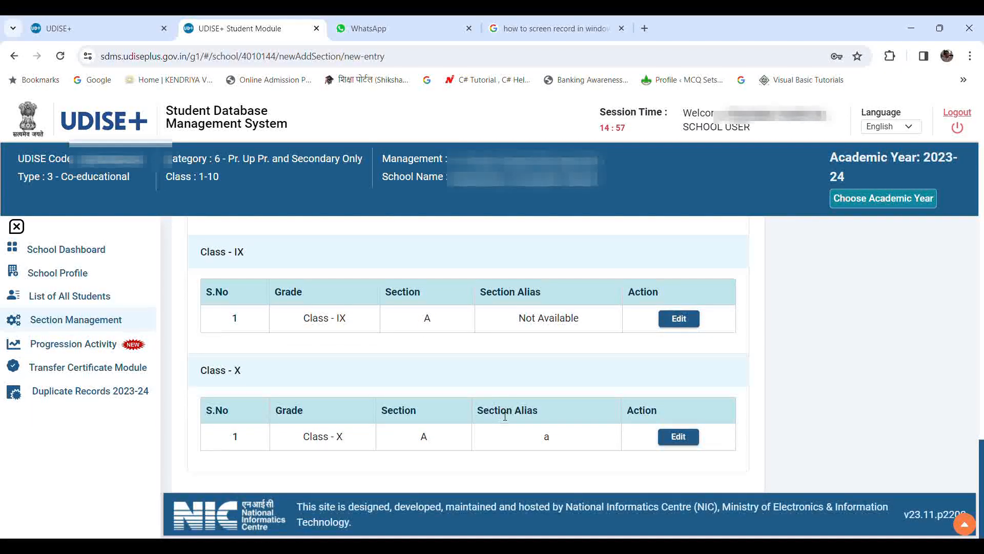
pyautogui.scroll(15, 505, 417)
pyautogui.scroll(8, 502, 418)
pyautogui.scroll(6, 502, 419)
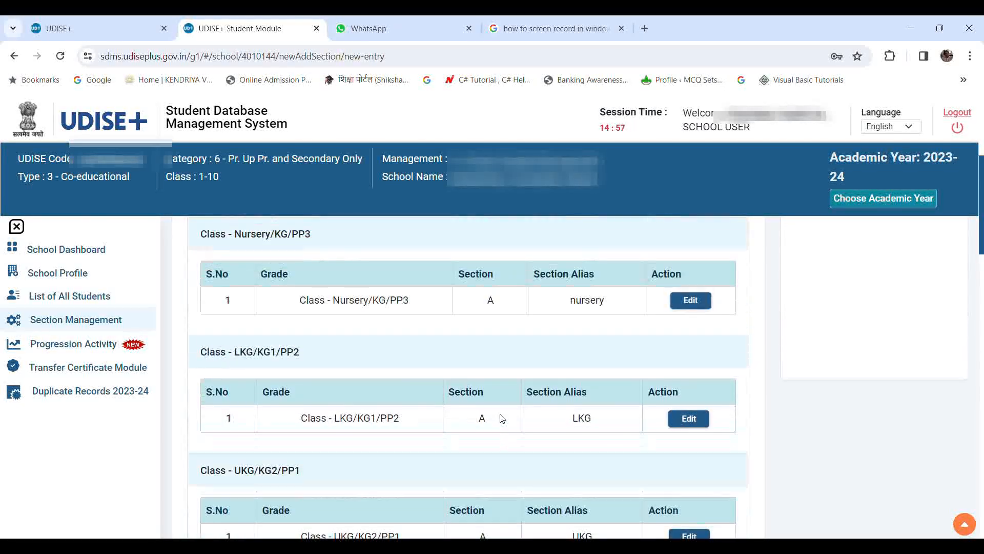
pyautogui.scroll(-20, 445, 427)
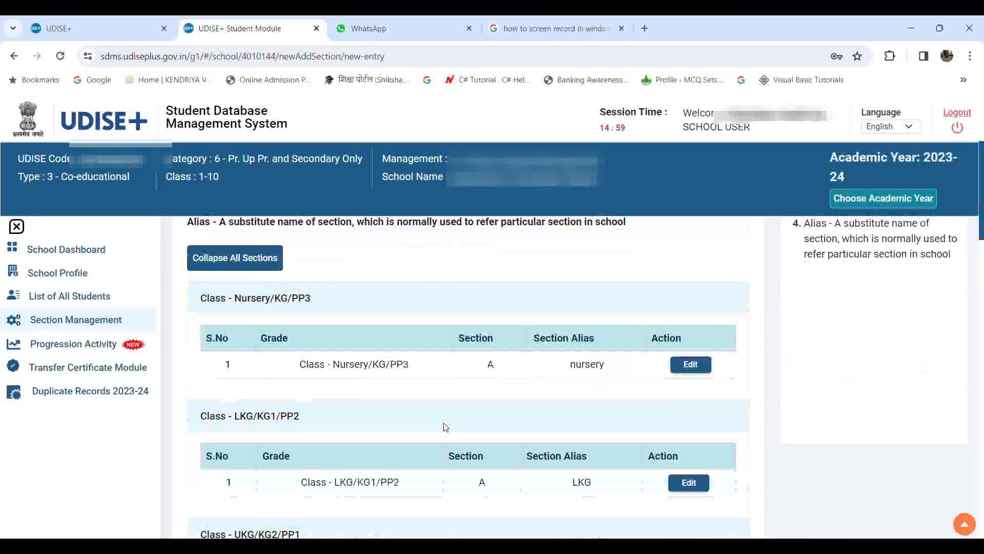
pyautogui.scroll(20, 445, 427)
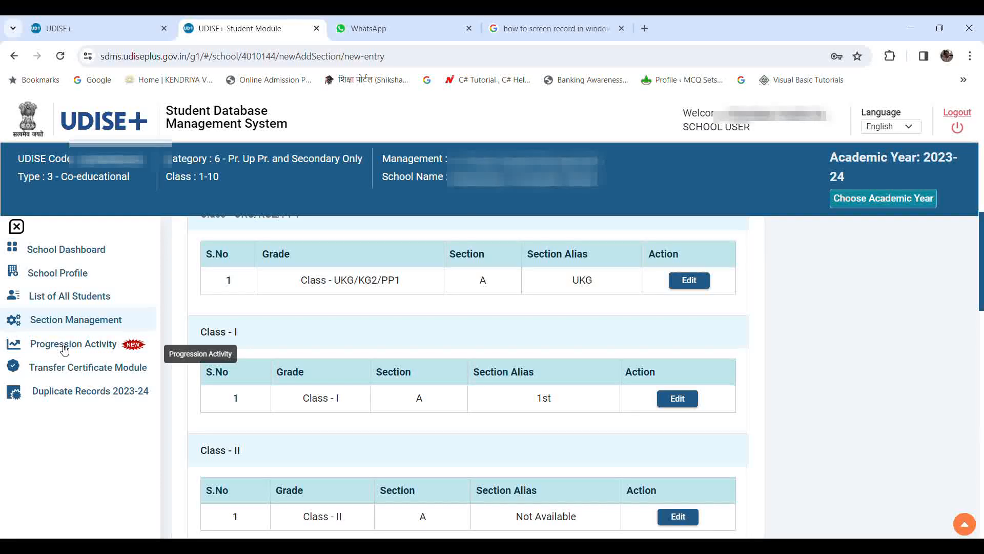
pyautogui.scroll(10, 65, 351)
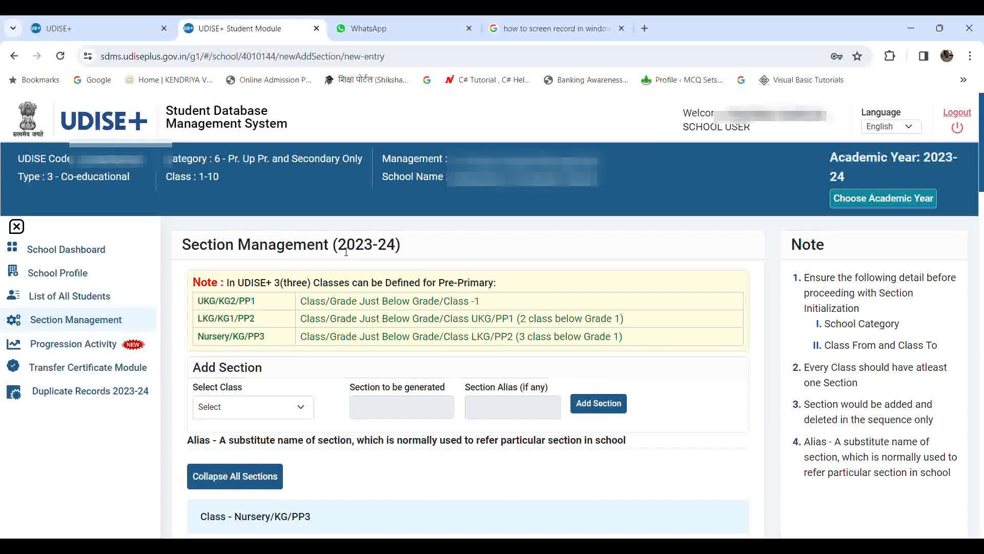
pyautogui.moveTo(390, 249); pyautogui.dragTo(396, 247)
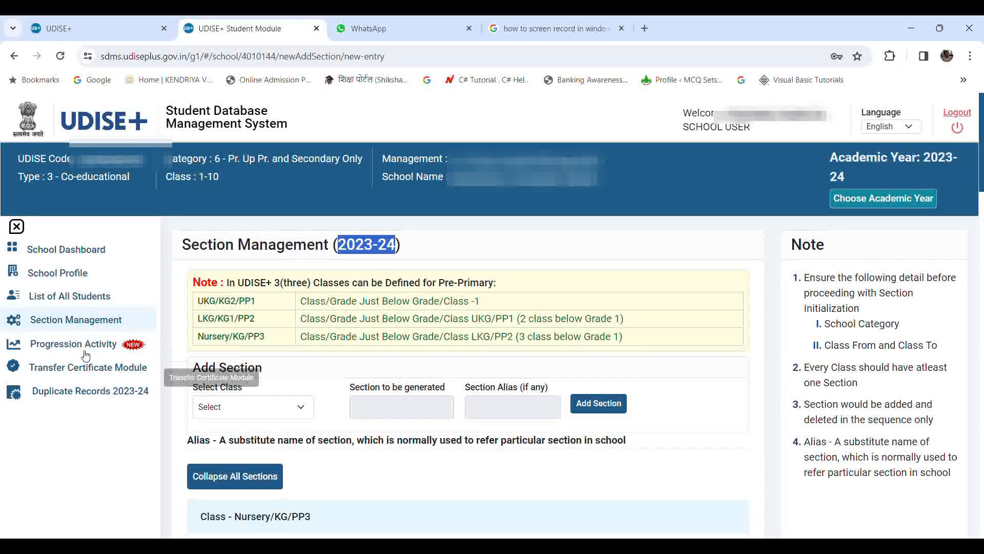
# Load the progression list for class Nursery/KG/PP3, section A, and review the students' promotion entries
pyautogui.click(57, 351)
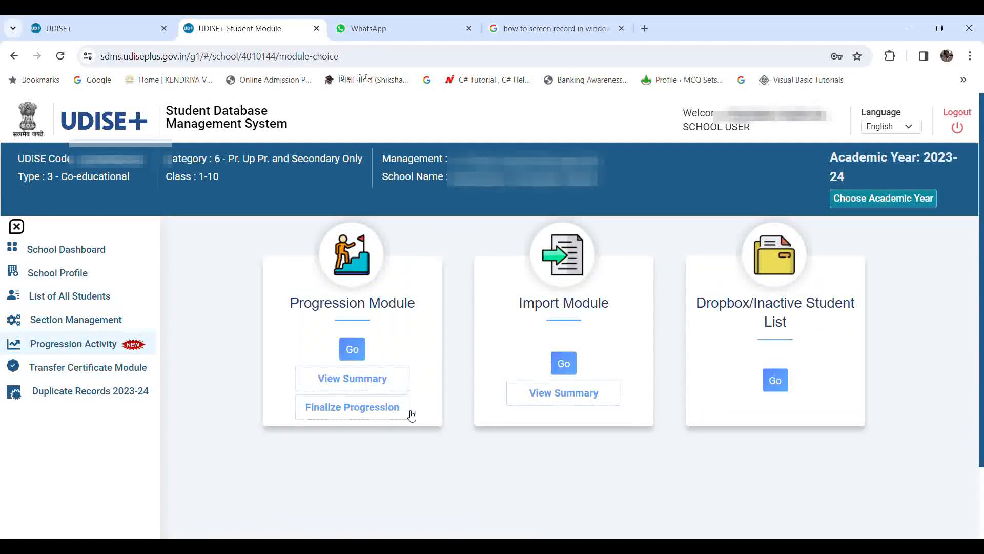
pyautogui.click(353, 353)
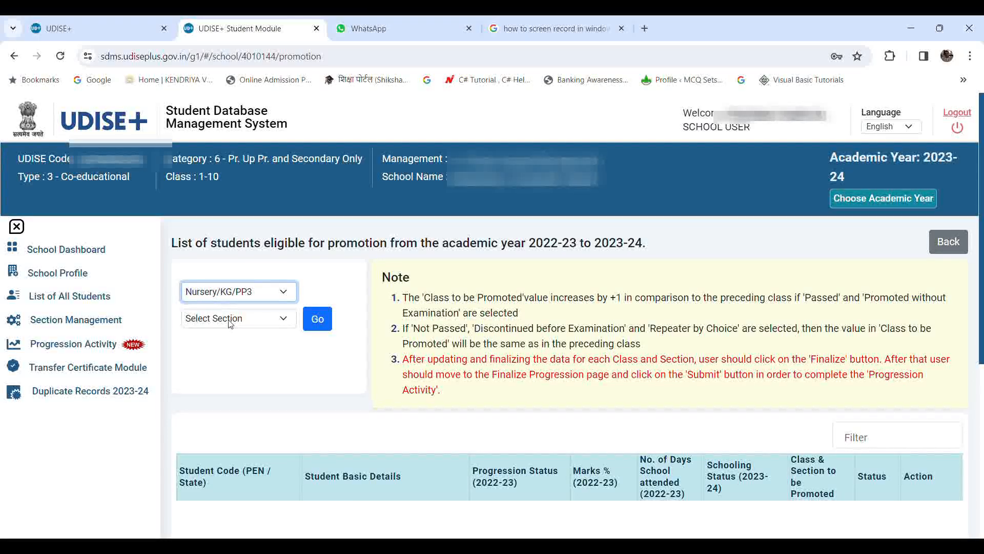
pyautogui.click(202, 353)
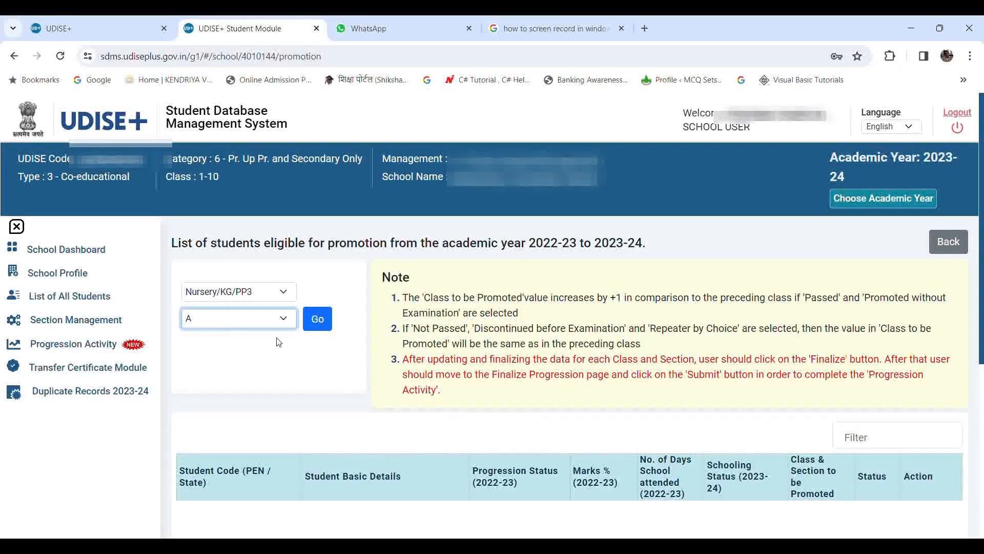
pyautogui.click(317, 318)
pyautogui.scroll(-1, 551, 381)
pyautogui.scroll(-15, 552, 381)
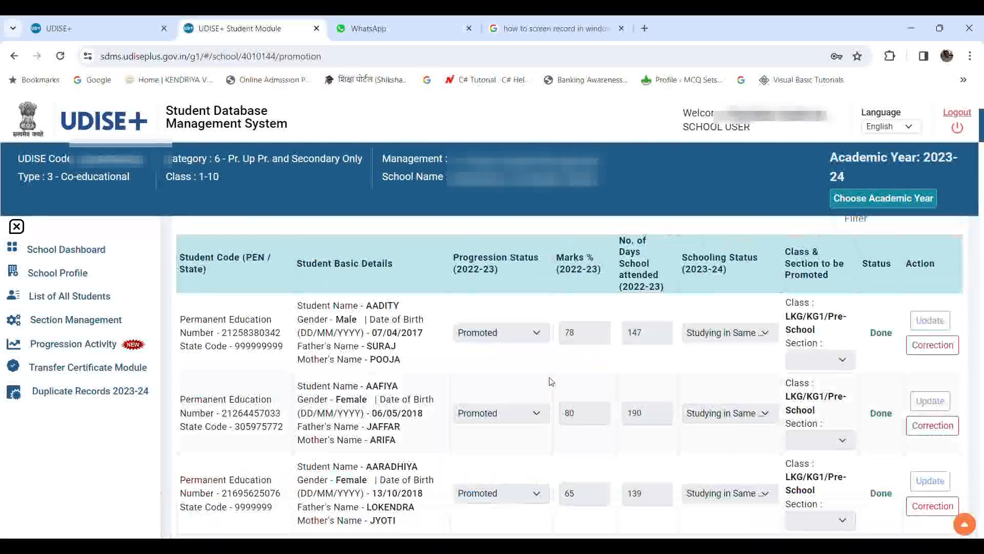
pyautogui.scroll(-15, 554, 403)
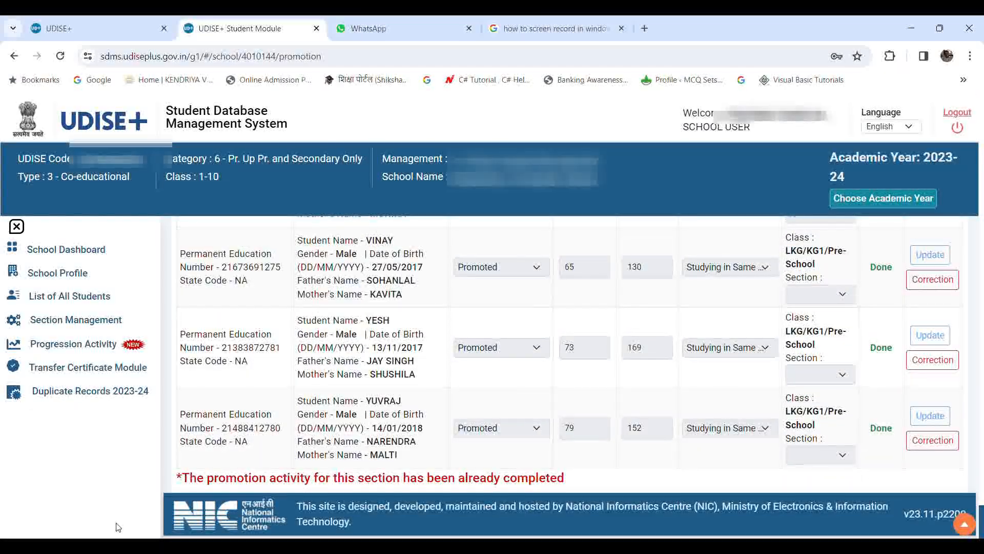
pyautogui.scroll(6, 564, 477)
pyautogui.scroll(15, 562, 482)
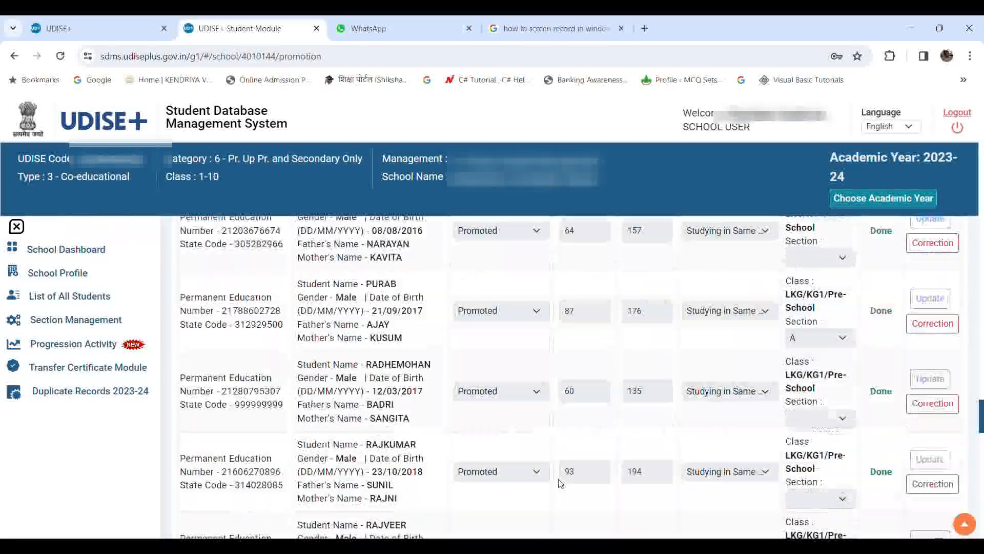
pyautogui.scroll(15, 560, 478)
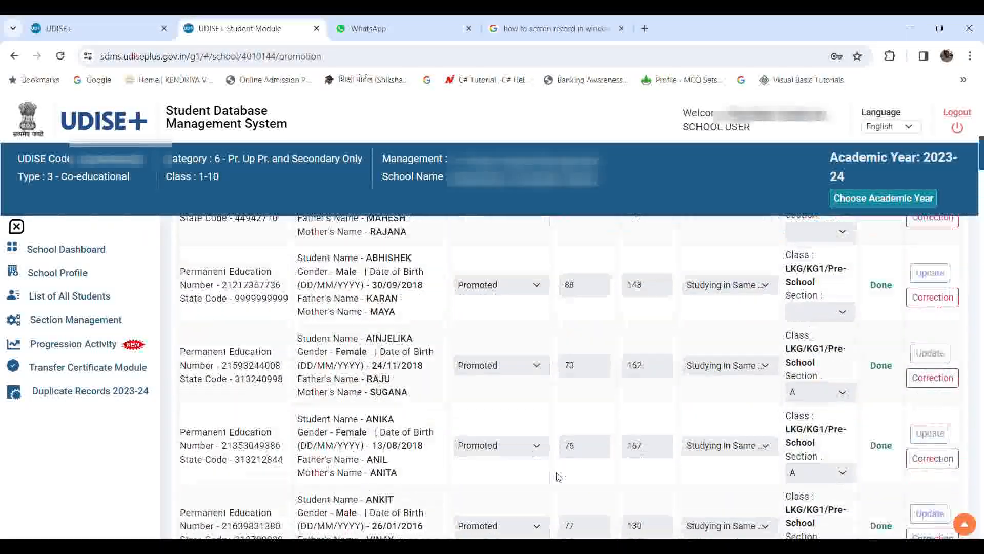
# Load the list of students eligible for promotion in class UKG/KG2/PP1, section A
pyautogui.click(219, 299)
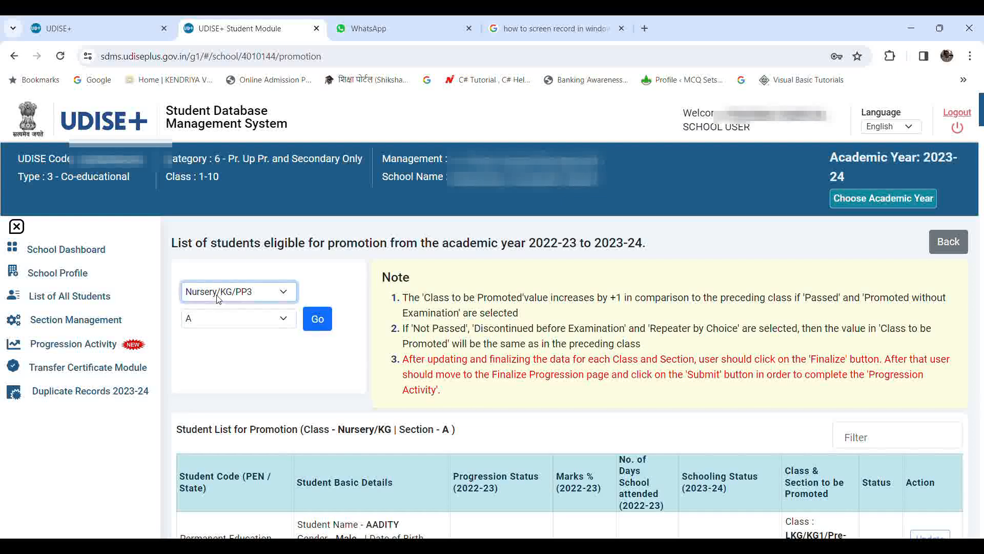
pyautogui.click(213, 336)
pyautogui.click(213, 327)
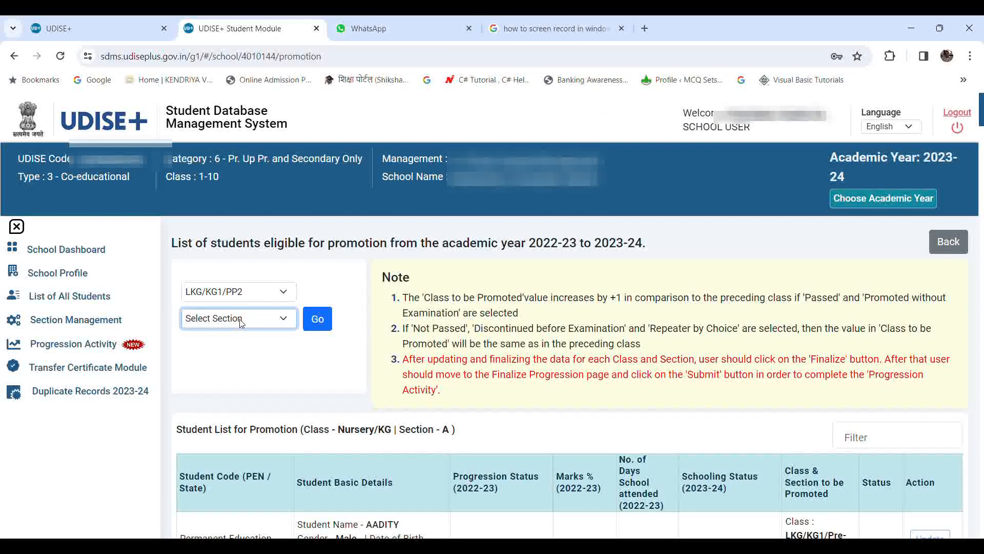
pyautogui.click(252, 298)
pyautogui.press('Down')
pyautogui.click(233, 325)
pyautogui.click(224, 350)
pyautogui.click(316, 326)
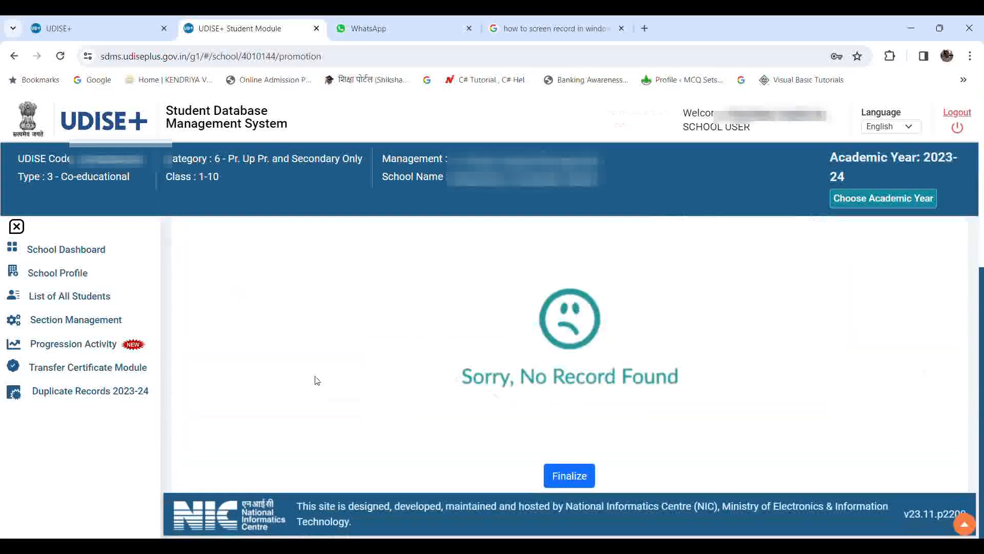
pyautogui.scroll(5, 506, 455)
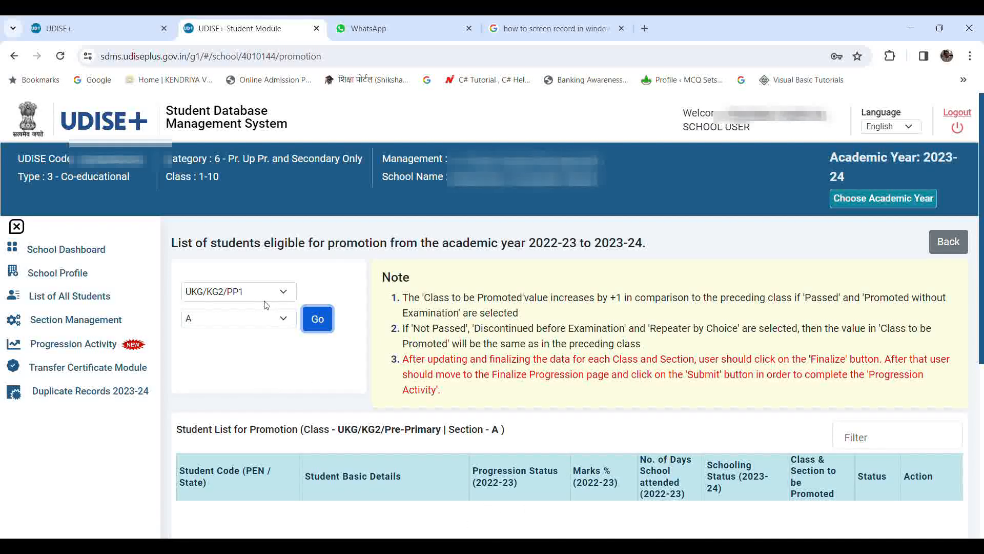
# Finalize and confirm the promotion activity for class UKG/KG2/PP1, section A
pyautogui.scroll(-5, 411, 421)
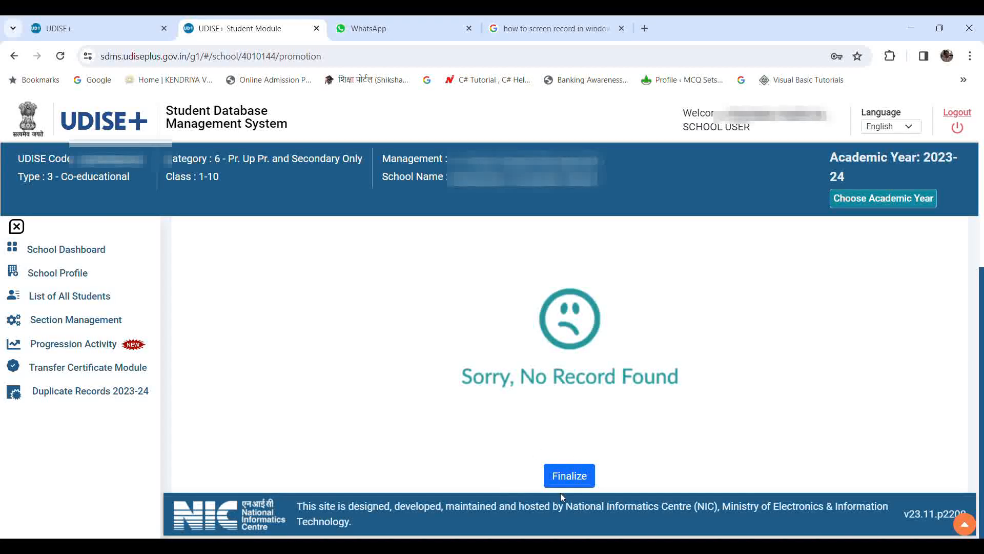
pyautogui.click(569, 477)
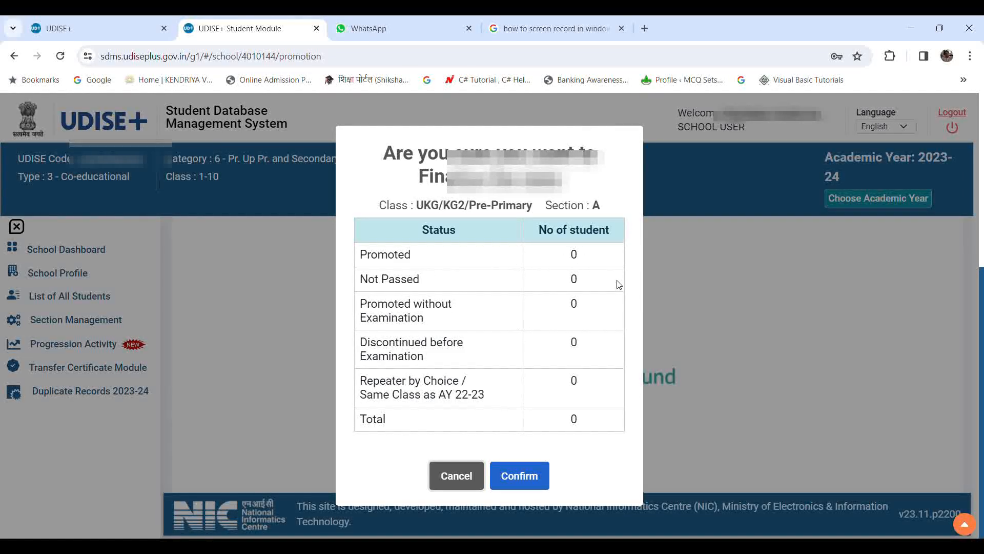
pyautogui.click(533, 482)
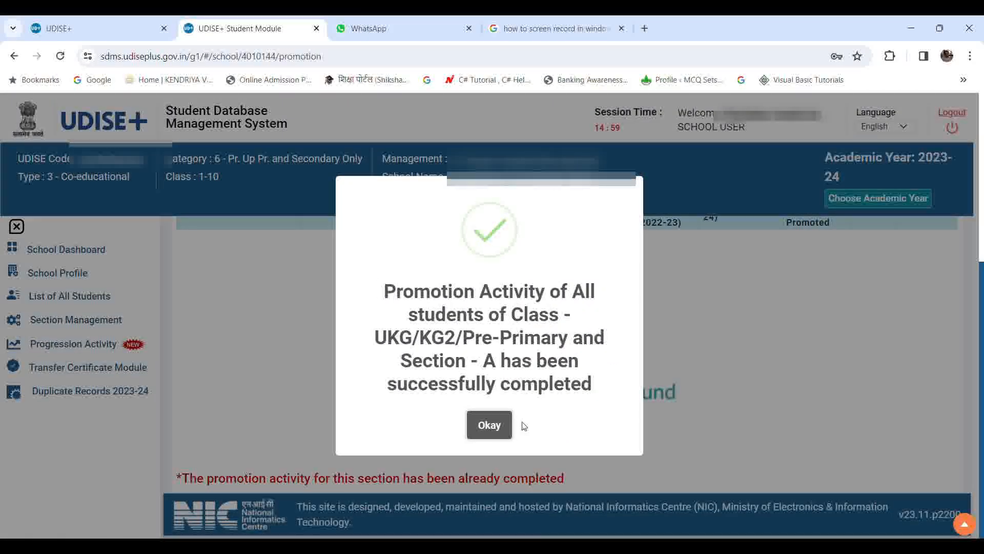
pyautogui.click(495, 425)
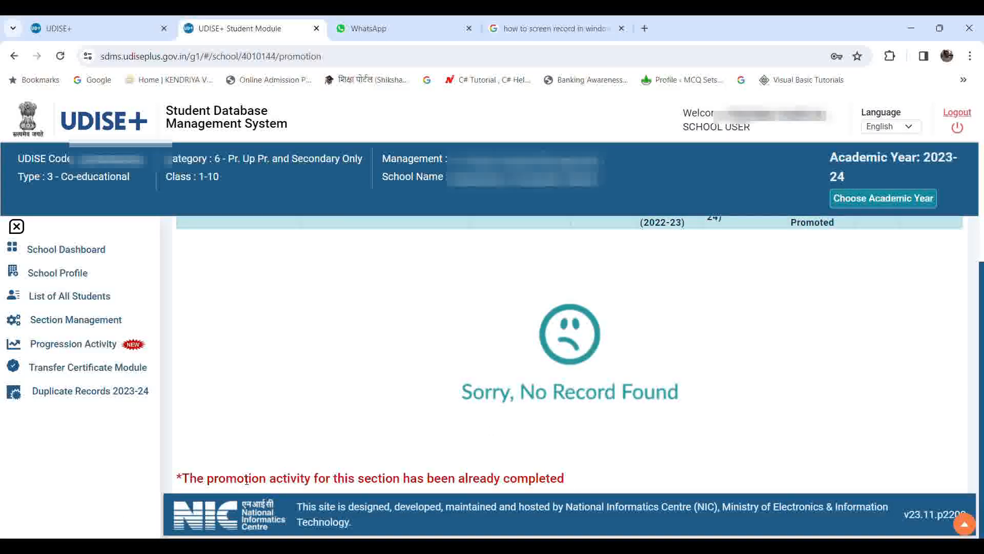
# Load the promotion list for class I, section A, and review the students' entries through to the end of the list
pyautogui.scroll(5, 304, 271)
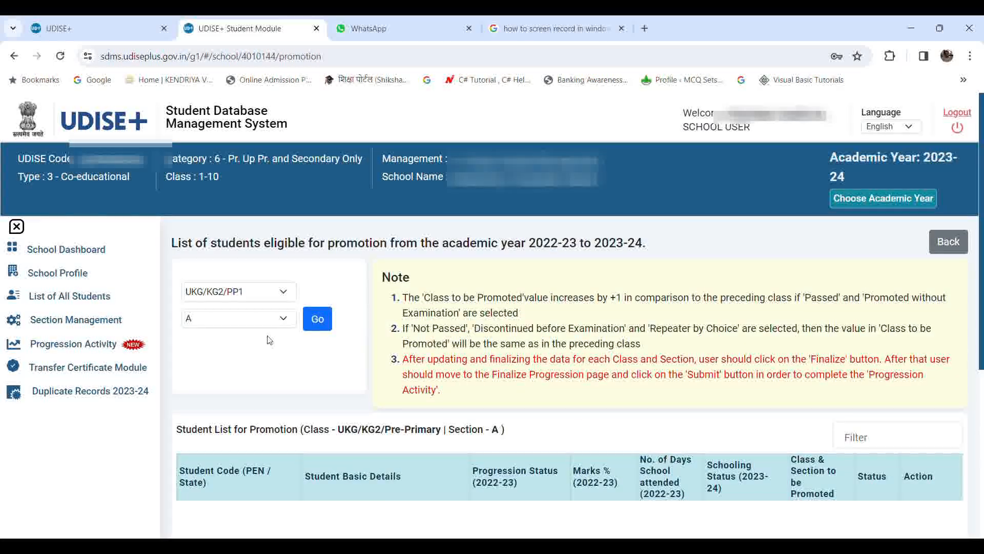
pyautogui.click(243, 297)
pyautogui.press('Down')
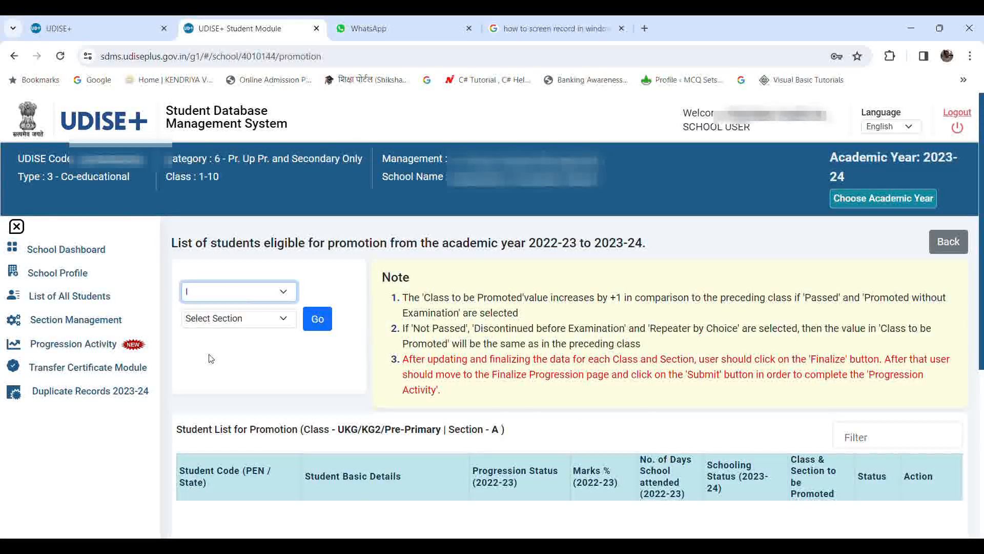
pyautogui.click(215, 319)
pyautogui.click(206, 354)
pyautogui.click(327, 329)
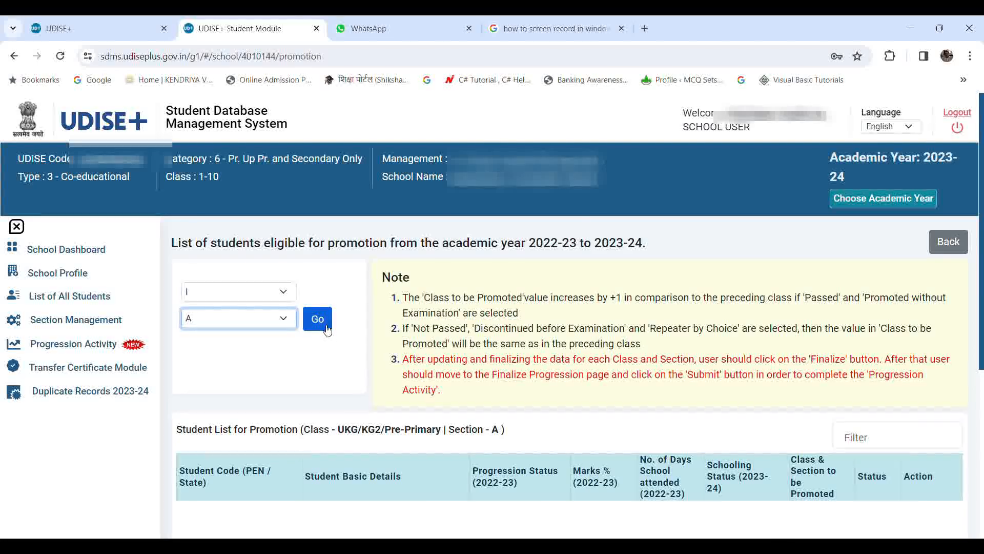
pyautogui.scroll(-10, 522, 404)
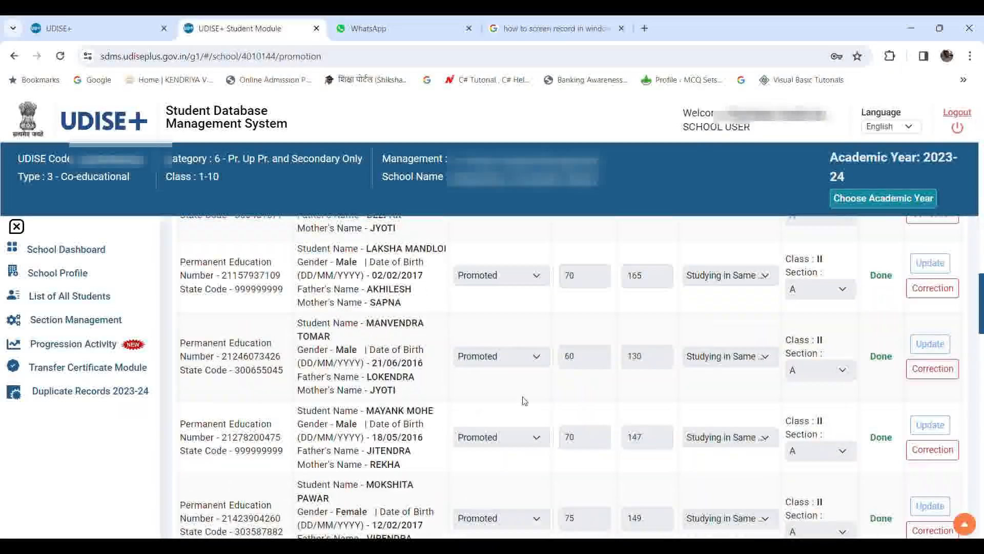
pyautogui.scroll(-5, 521, 404)
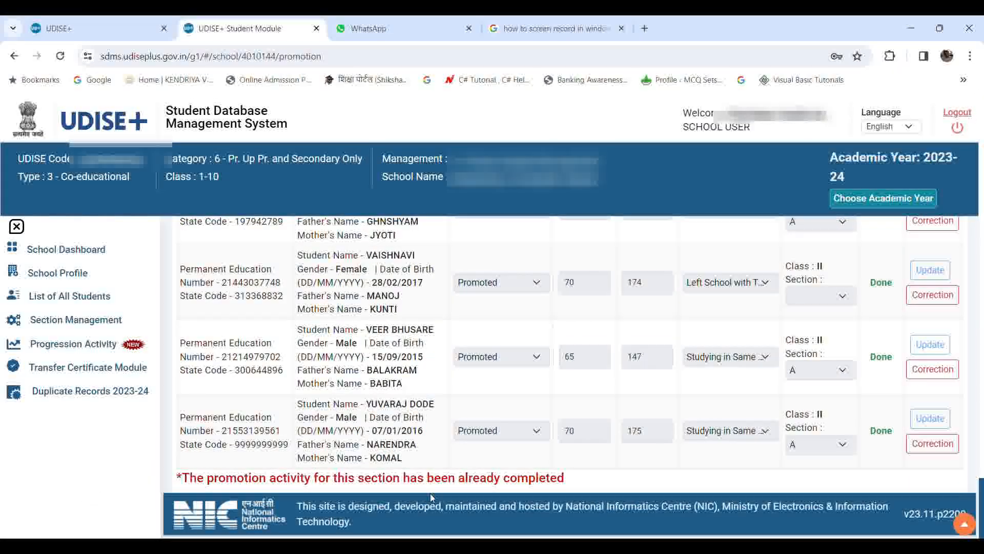
pyautogui.scroll(10, 501, 409)
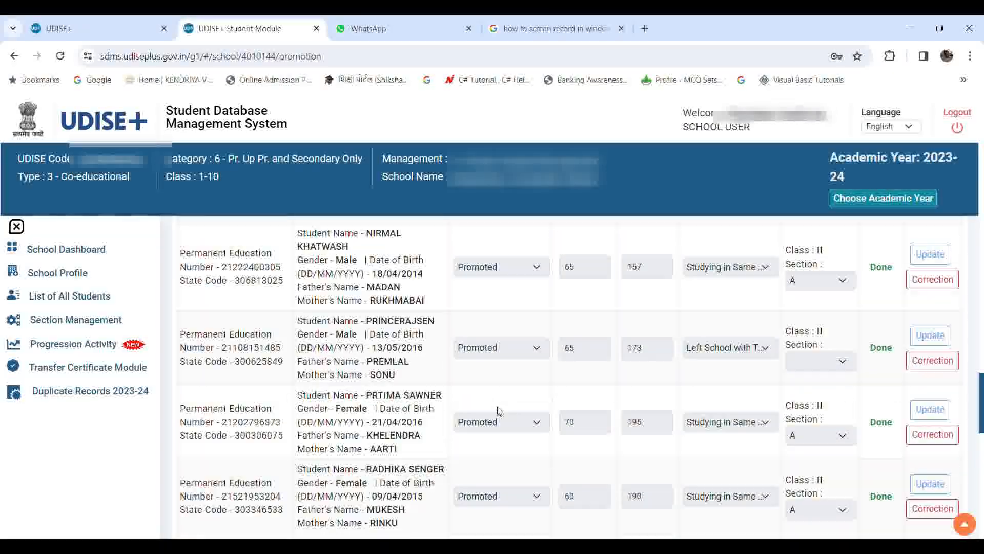
pyautogui.scroll(5, 492, 420)
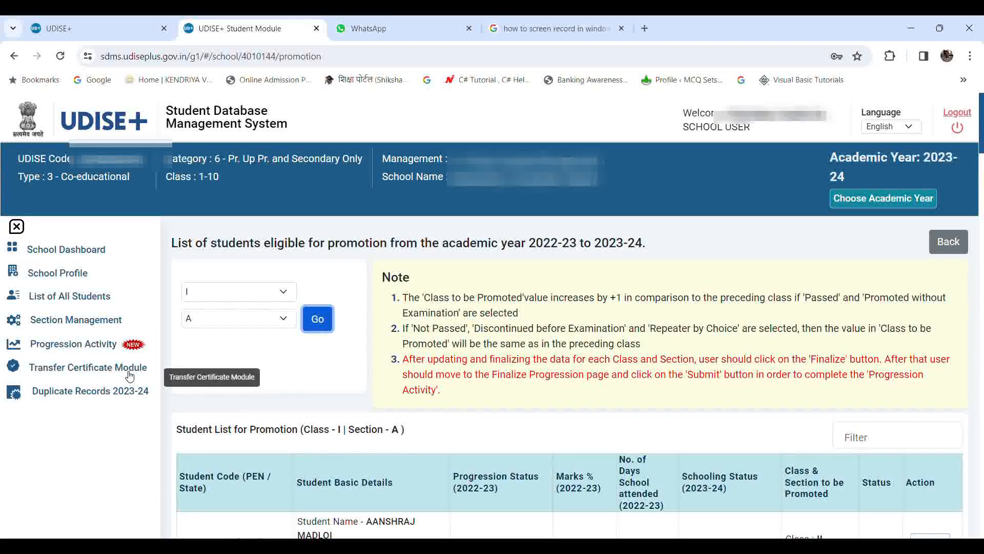
# Load the promotion list for class II, section A, and check its completion status below the student entries
pyautogui.click(214, 297)
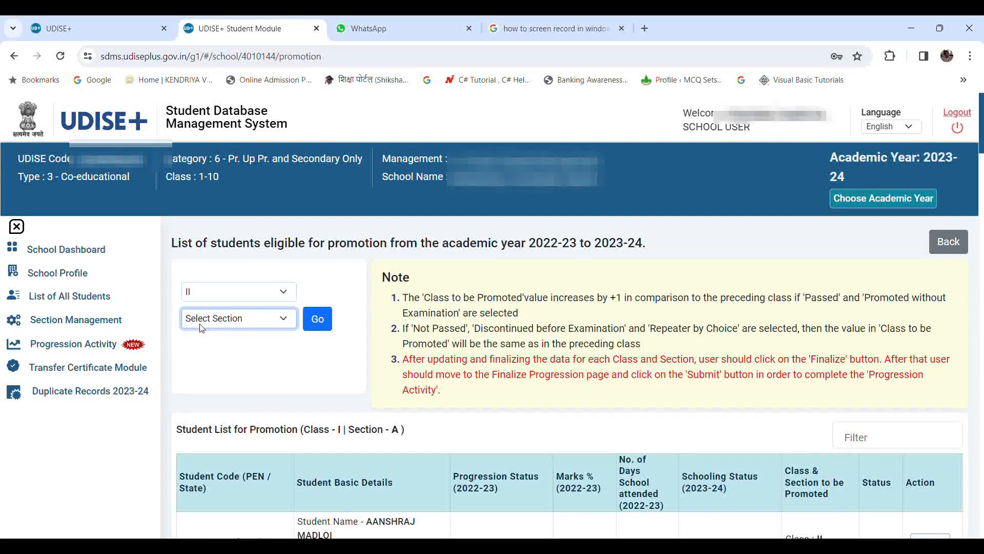
pyautogui.click(318, 319)
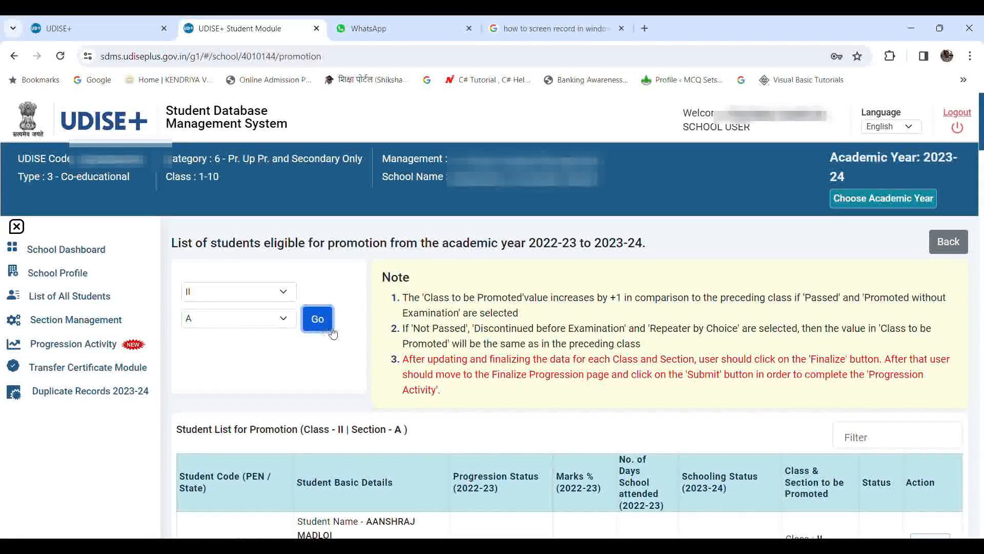
pyautogui.scroll(-15, 468, 378)
pyautogui.scroll(-10, 458, 415)
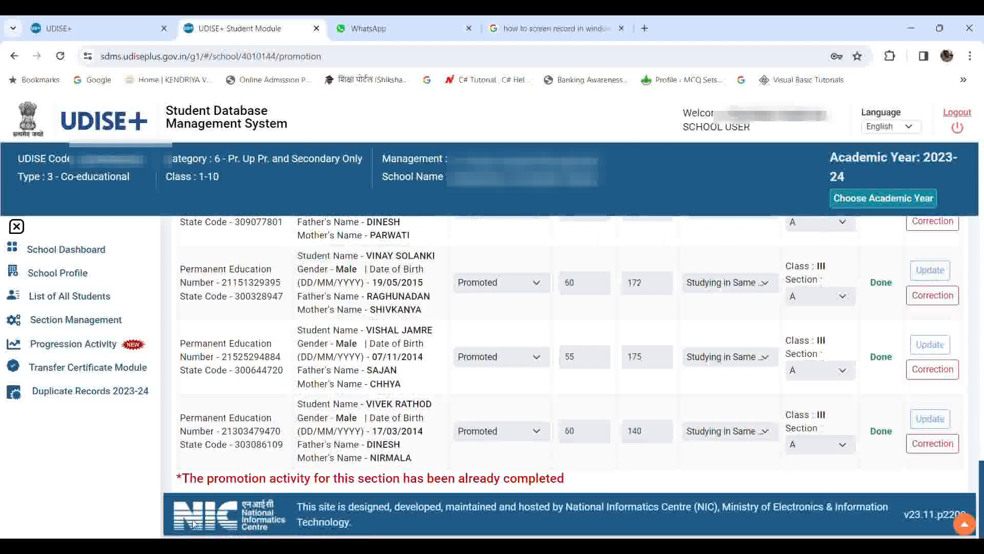
pyautogui.scroll(5, 446, 405)
pyautogui.scroll(10, 446, 405)
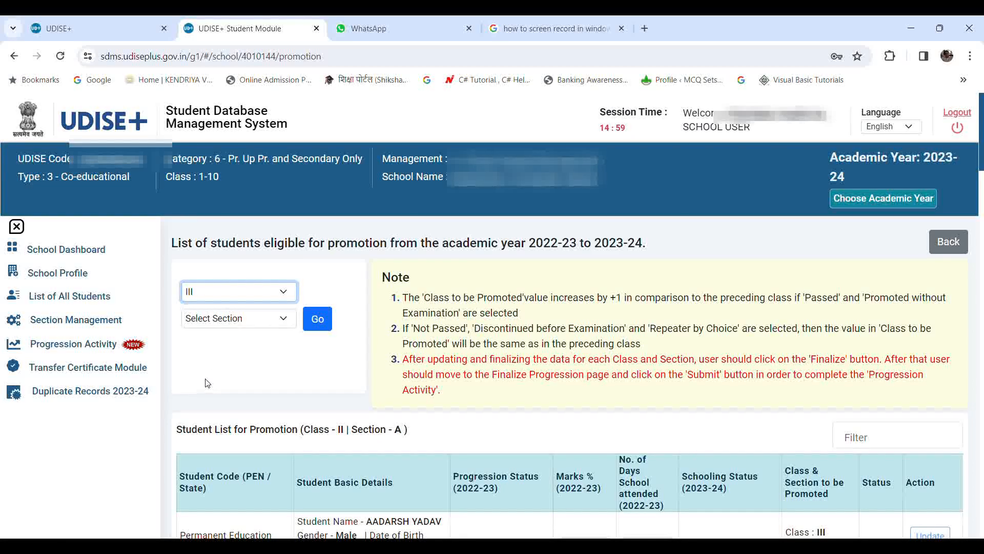
# Load the promotion list for class III, section A, and check its completion status below the student entries
pyautogui.click(210, 349)
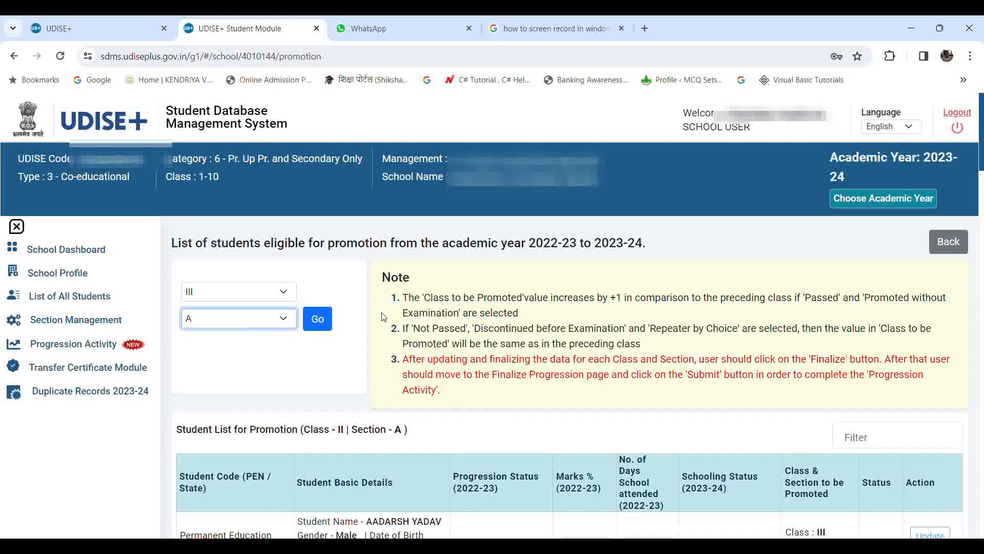
pyautogui.click(319, 320)
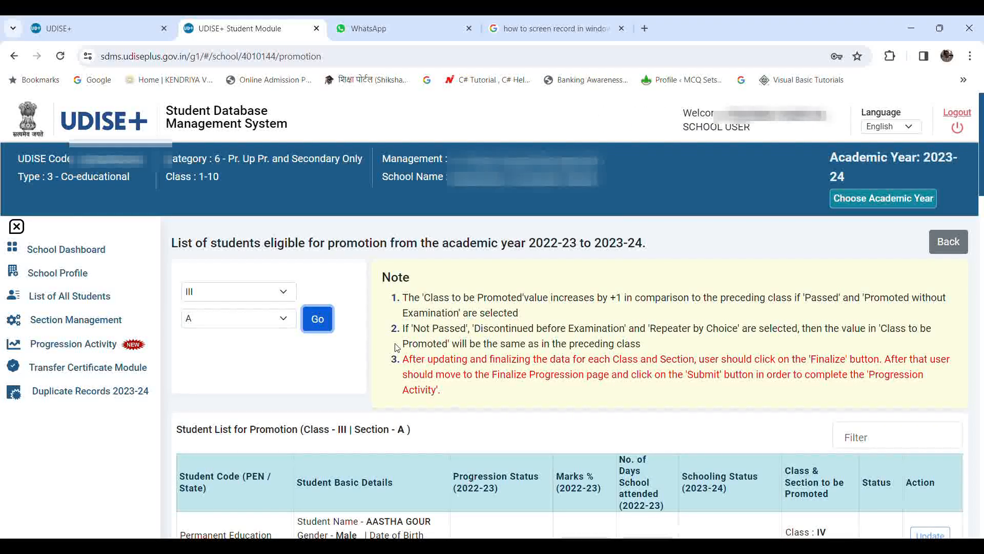
pyautogui.scroll(-20, 396, 348)
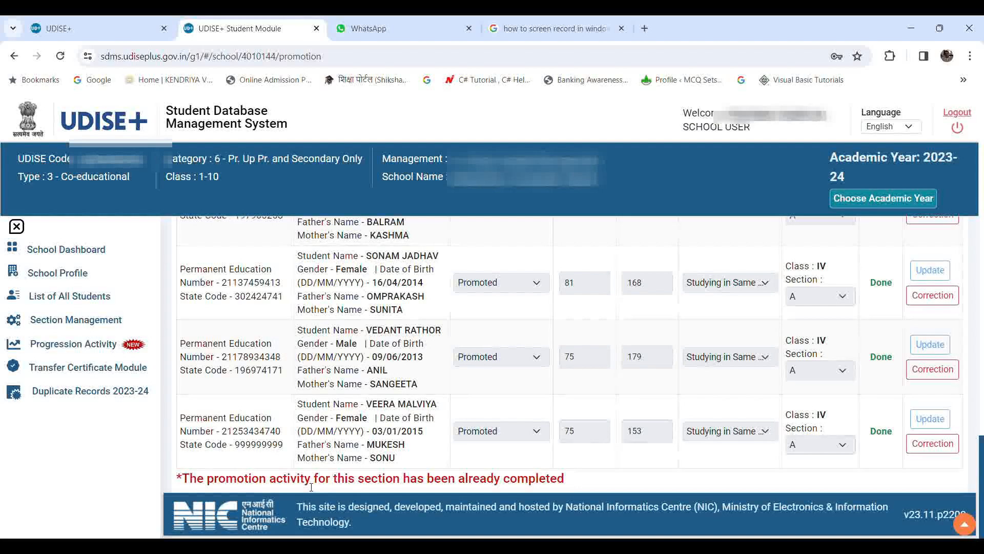
pyautogui.scroll(20, 531, 485)
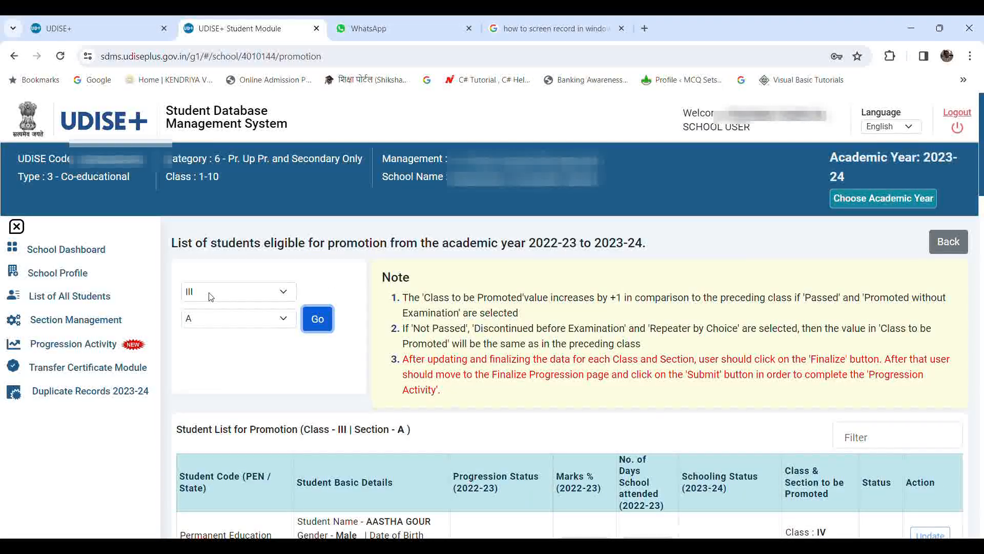
# Load the promotion list for class IV, section A, and check its completion status below the student entries
pyautogui.click(211, 296)
pyautogui.press('Down')
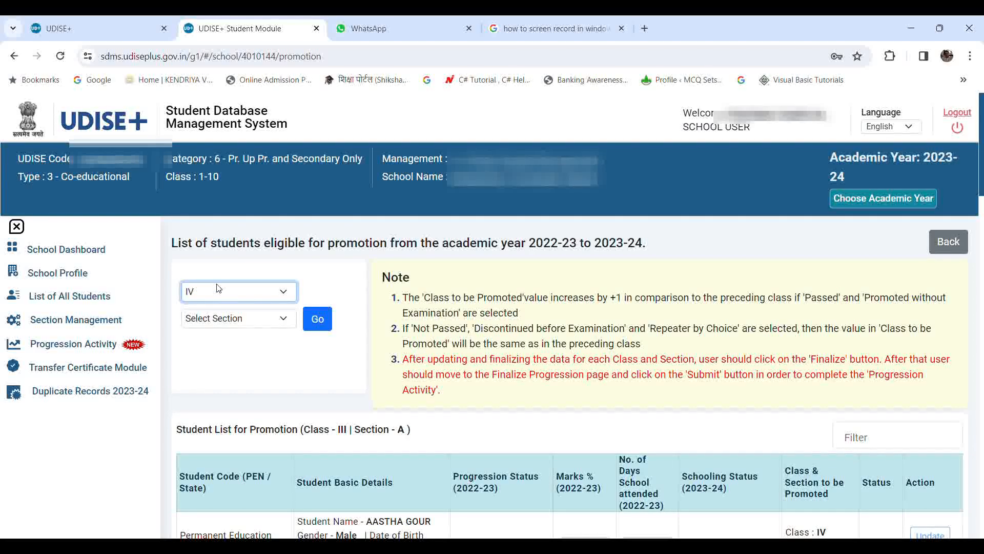
pyautogui.click(223, 320)
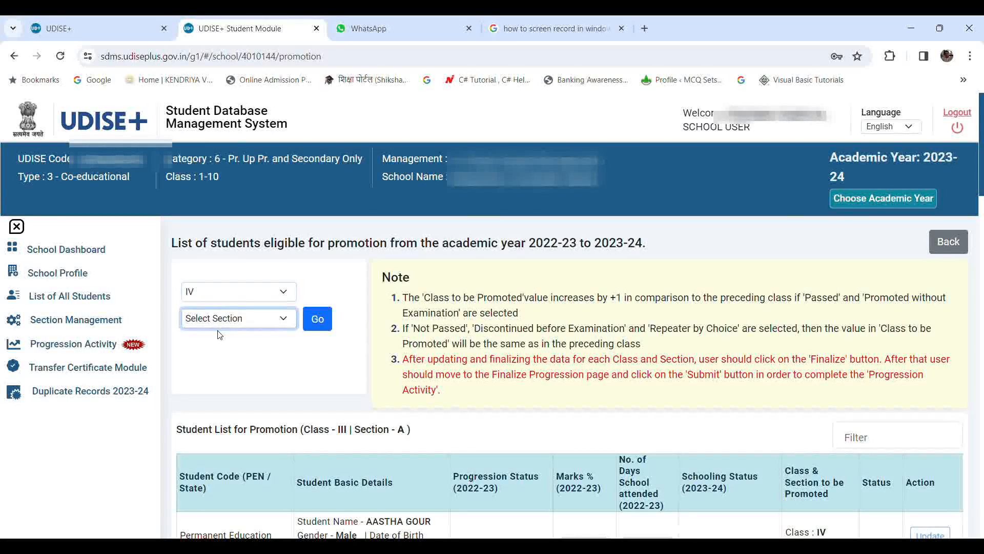
pyautogui.press('Down')
pyautogui.click(317, 319)
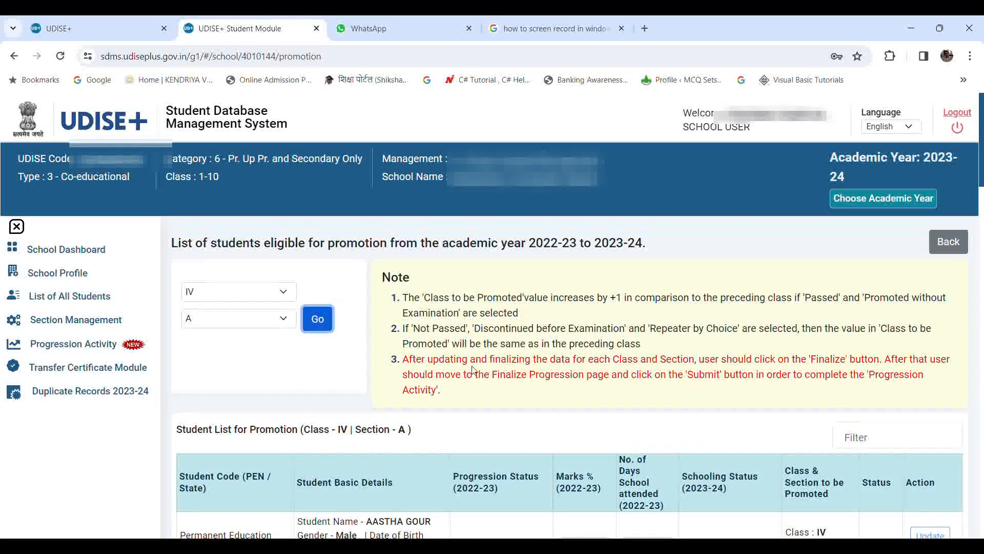
pyautogui.scroll(-15, 473, 369)
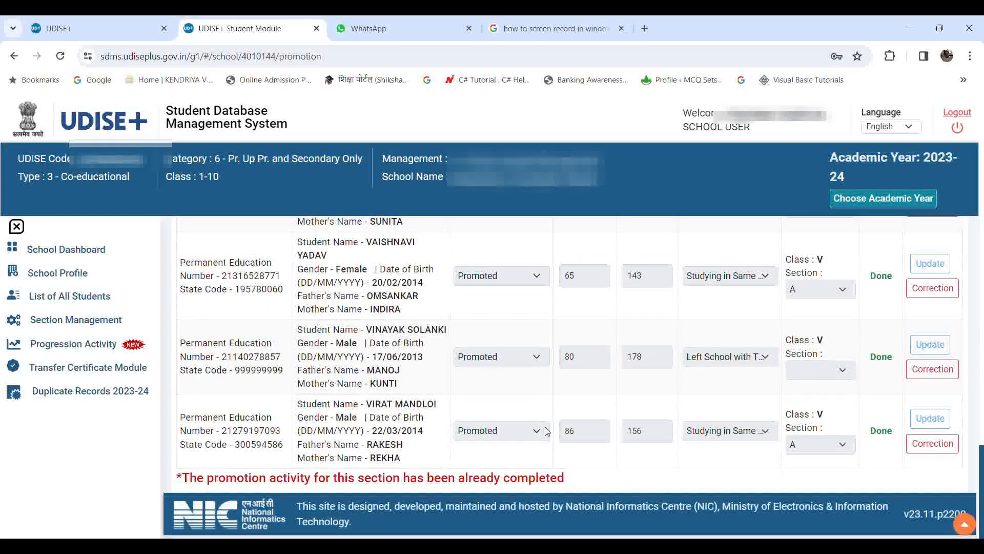
pyautogui.scroll(15, 546, 431)
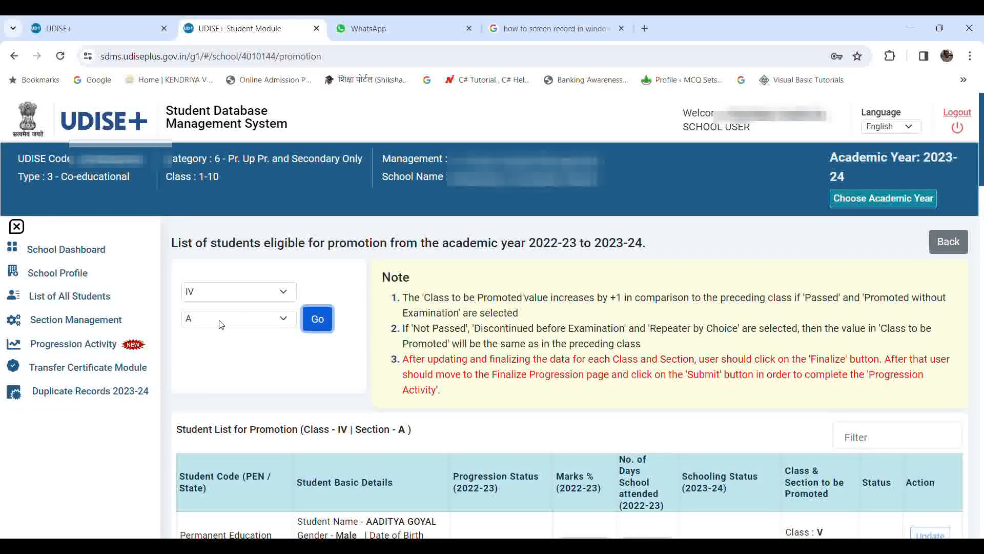
# Go through the classes from V to VIII in turn and check the section selection without loading their student lists
pyautogui.click(221, 324)
pyautogui.click(221, 291)
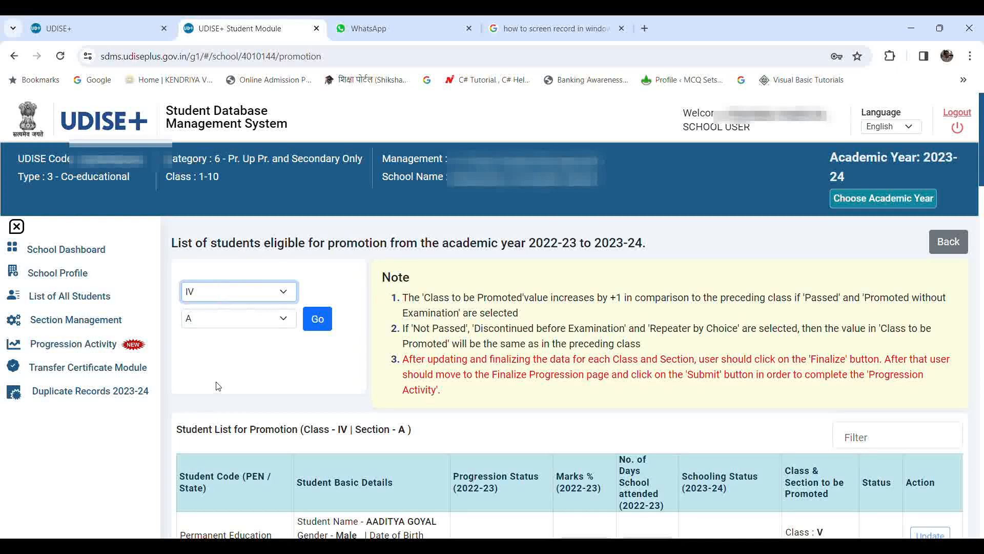
pyautogui.click(204, 404)
pyautogui.click(241, 326)
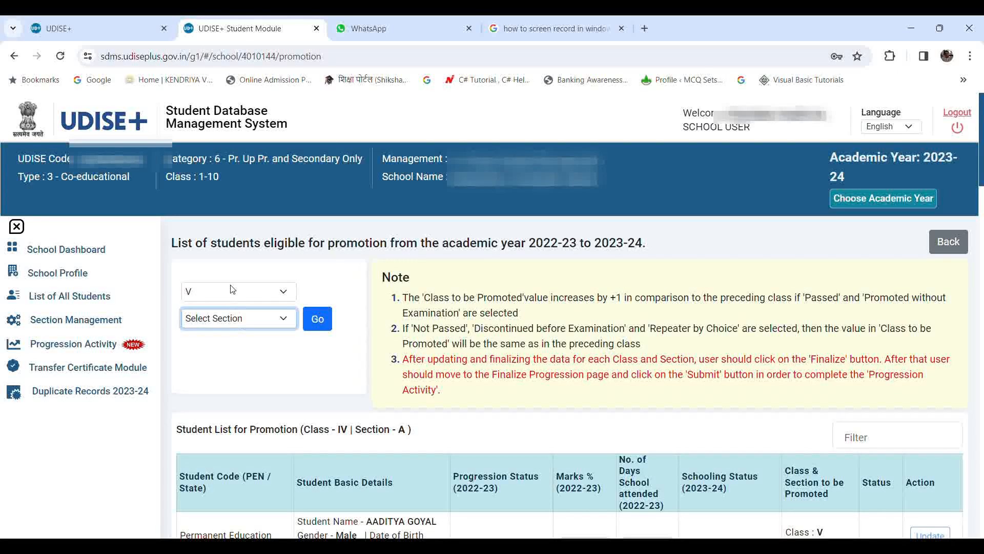
pyautogui.click(232, 290)
pyautogui.click(214, 322)
pyautogui.click(217, 299)
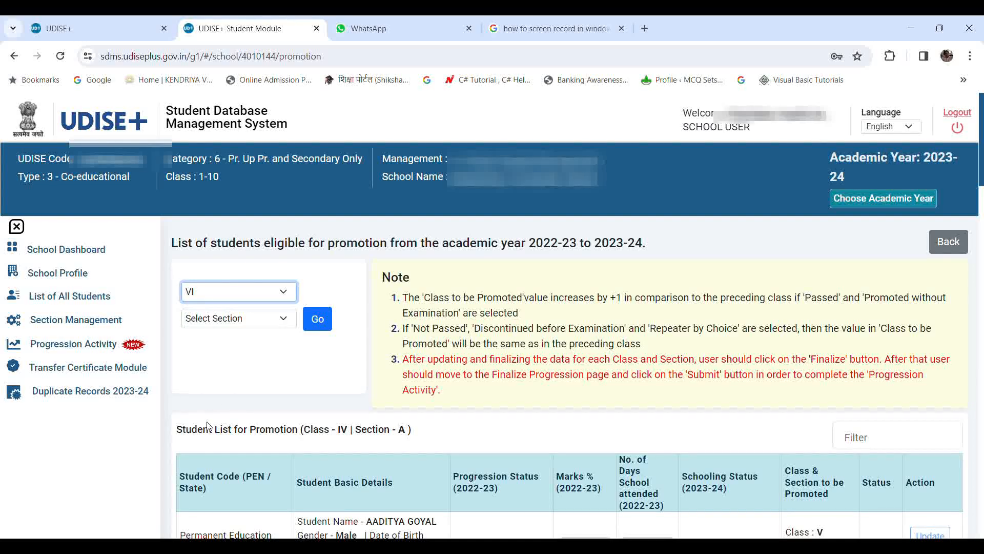
pyautogui.click(214, 321)
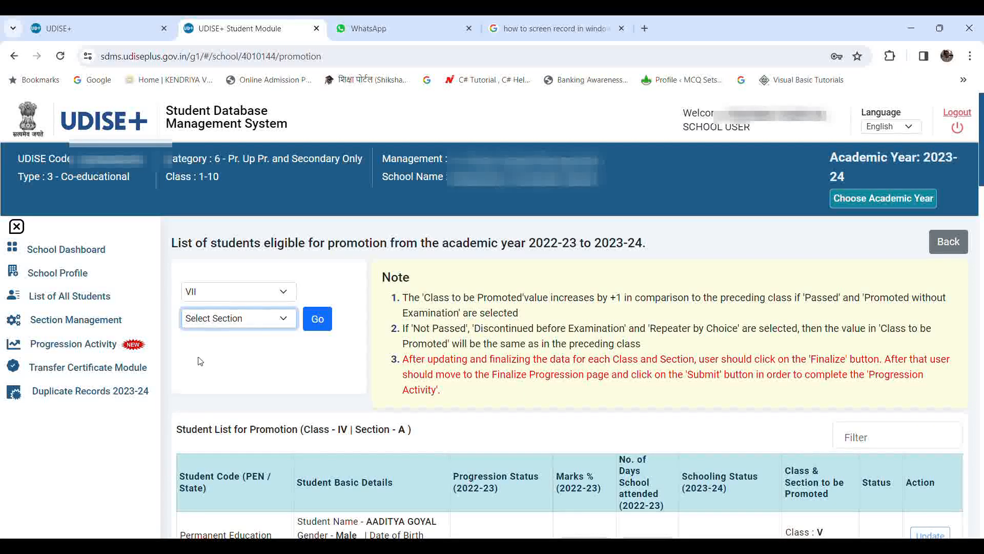
pyautogui.click(191, 292)
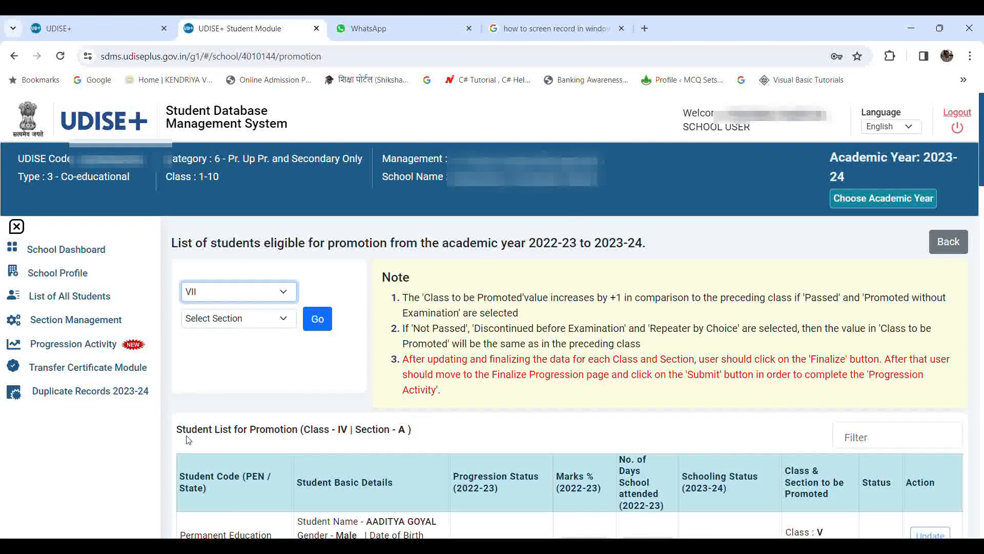
pyautogui.press('Down')
pyautogui.click(208, 324)
# Load the promotion list for class IX, section A, and review the students' promotion entries
pyautogui.hotkey('shift', 'Tab')
pyautogui.press('Down')
pyautogui.press('Tab')
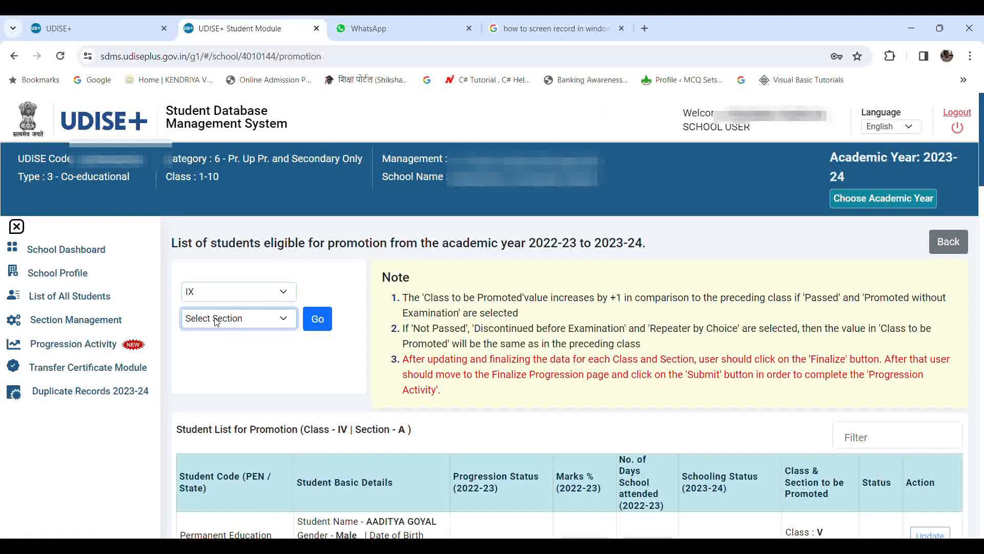
pyautogui.press('Down')
pyautogui.click(312, 327)
pyautogui.scroll(-10, 411, 353)
pyautogui.scroll(10, 410, 353)
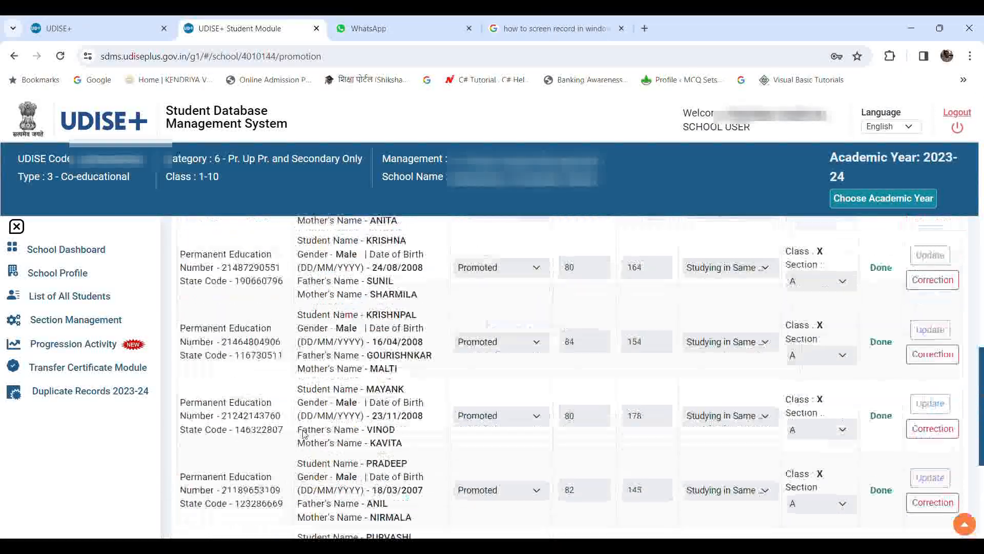
# Load the promotion list for class X, section A, review its entries and highlight the status note below the list
pyautogui.click(205, 298)
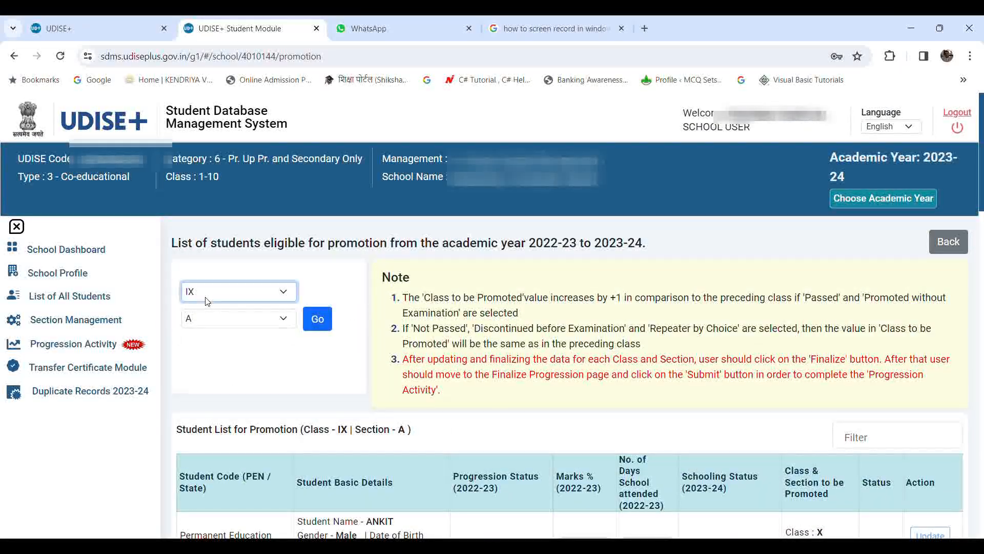
pyautogui.press('Down')
pyautogui.press('Tab')
pyautogui.press('Down')
pyautogui.click(317, 319)
pyautogui.scroll(-10, 466, 441)
pyautogui.scroll(10, 467, 440)
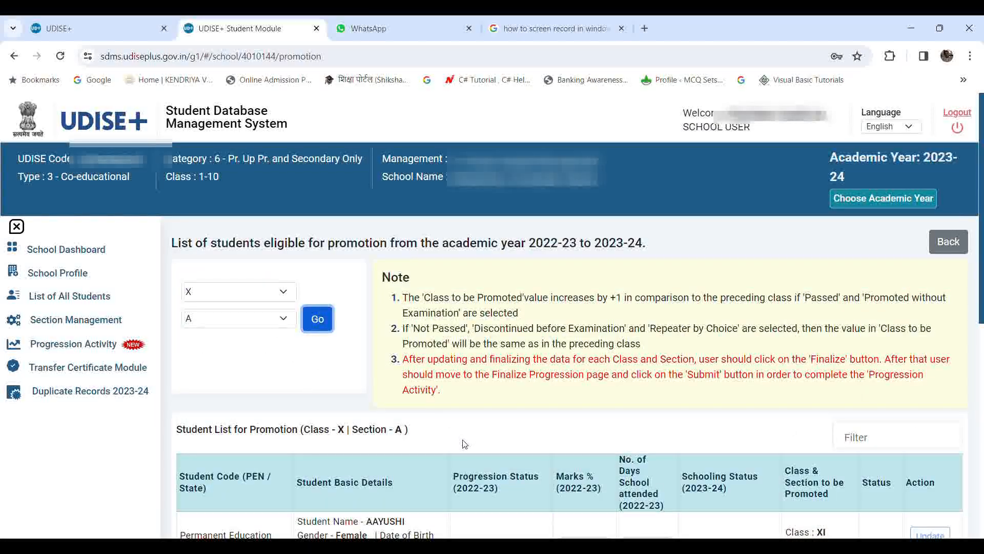
pyautogui.scroll(-10, 408, 445)
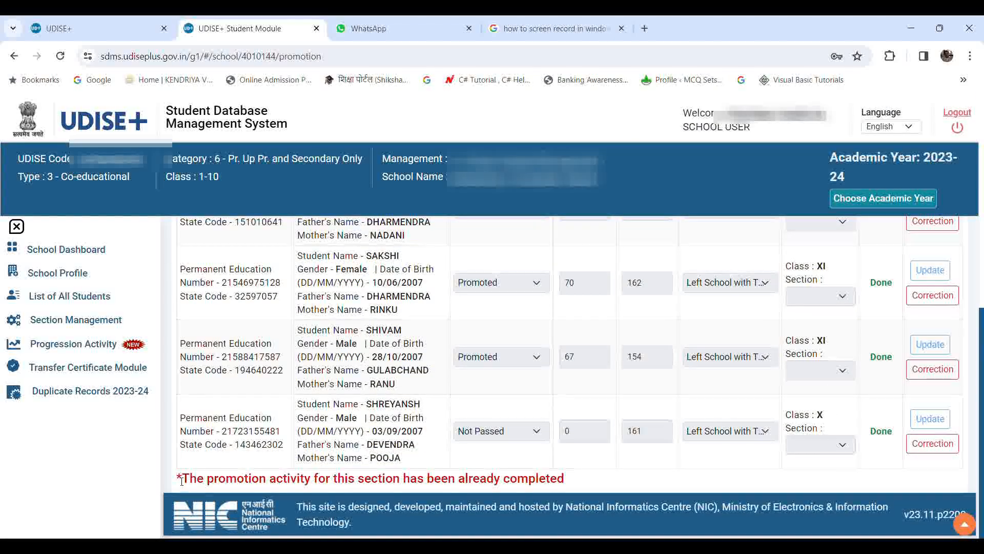
pyautogui.moveTo(177, 478); pyautogui.dragTo(583, 486)
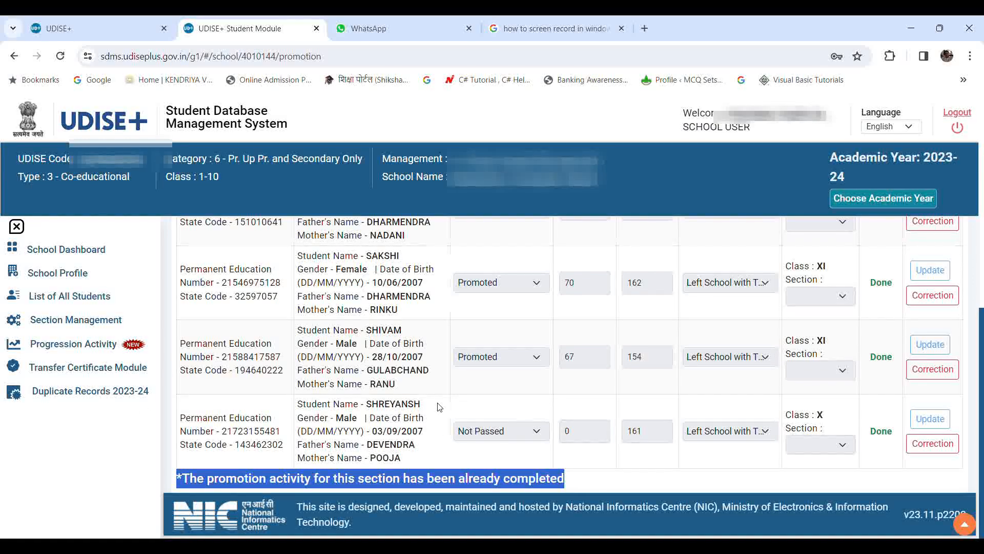
# Choose class LKG/KG1/PP2 and try to load its promotion list without selecting a section
pyautogui.click(498, 404)
pyautogui.scroll(6, 474, 444)
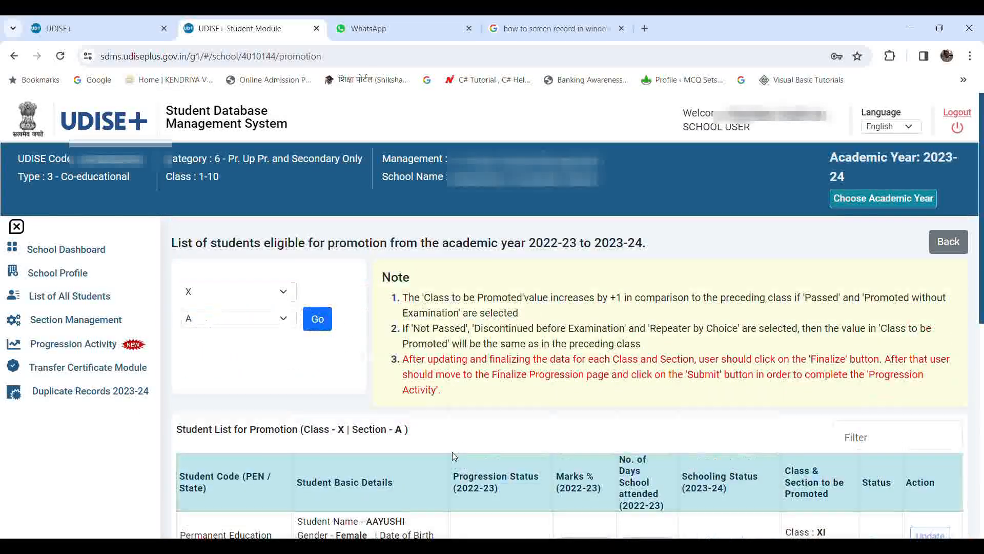
pyautogui.click(225, 332)
pyautogui.click(223, 318)
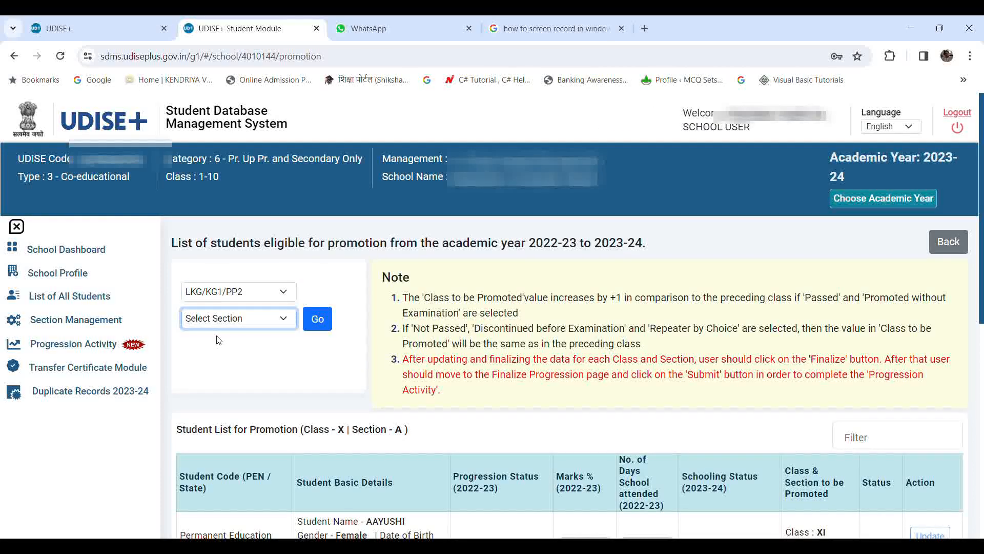
pyautogui.click(317, 318)
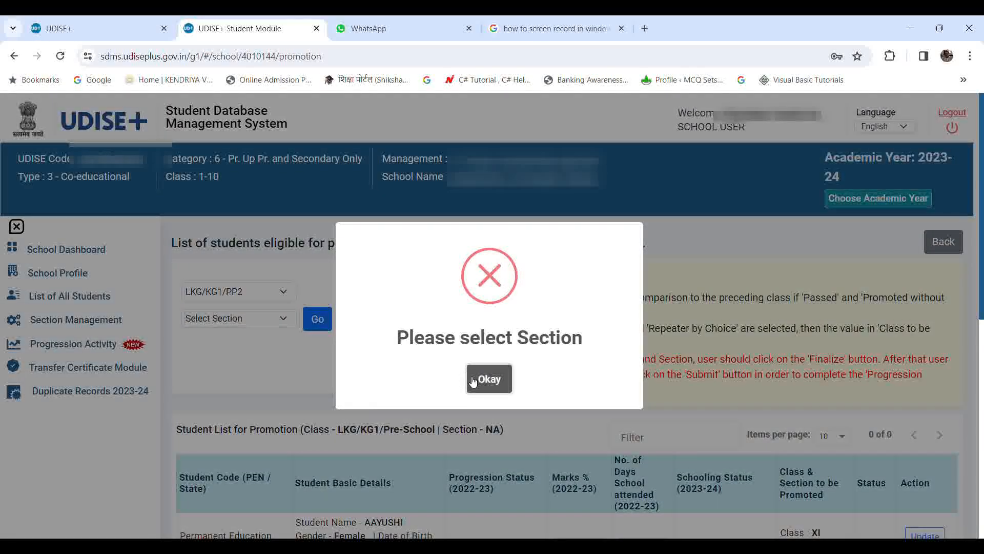
pyautogui.click(489, 379)
pyautogui.scroll(-10, 410, 359)
pyautogui.scroll(10, 398, 349)
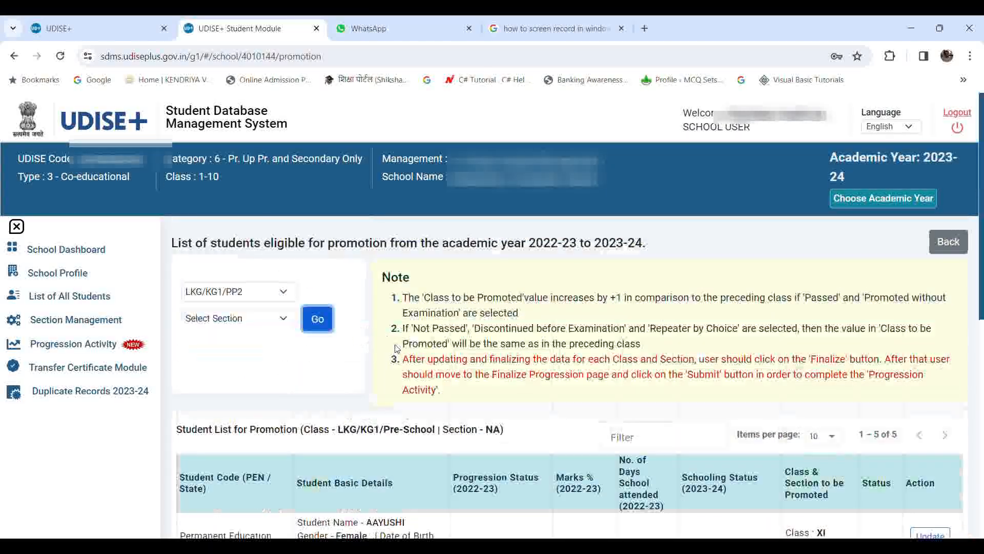
# Load the promotion list for class UKG/KG2/PP1, section A, and check it for student entries
pyautogui.click(228, 291)
pyautogui.click(224, 342)
pyautogui.click(318, 319)
pyautogui.click(484, 374)
pyautogui.click(252, 318)
pyautogui.click(218, 352)
pyautogui.click(317, 319)
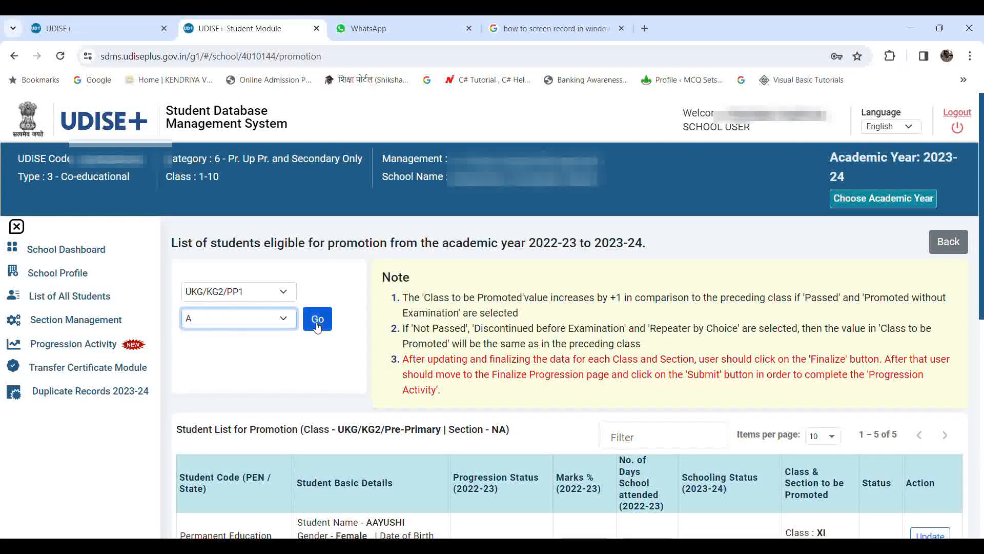
pyautogui.scroll(-5, 494, 354)
pyautogui.scroll(5, 422, 399)
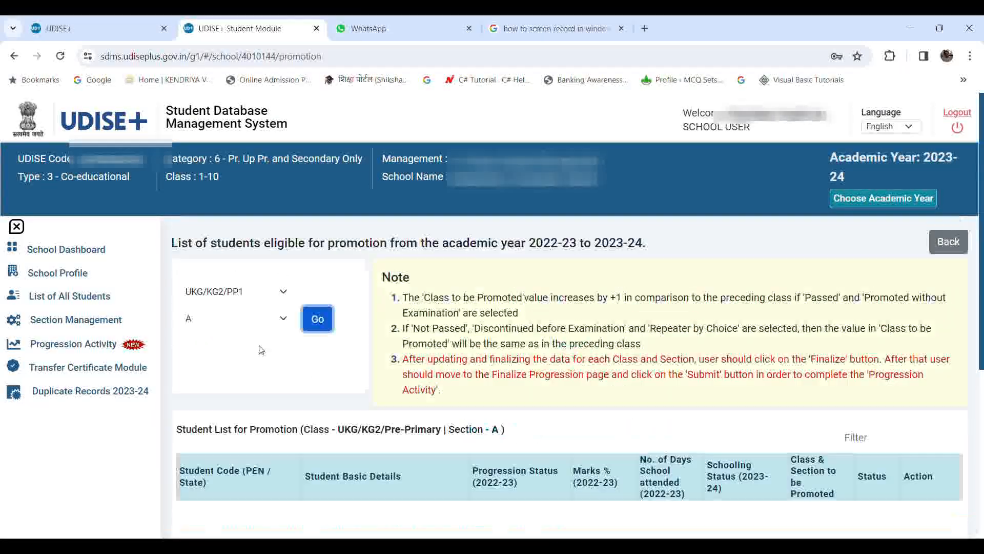
# Return to class LKG/KG1/PP2 and try to finalize its promotion without a section selected
pyautogui.click(229, 296)
pyautogui.click(226, 334)
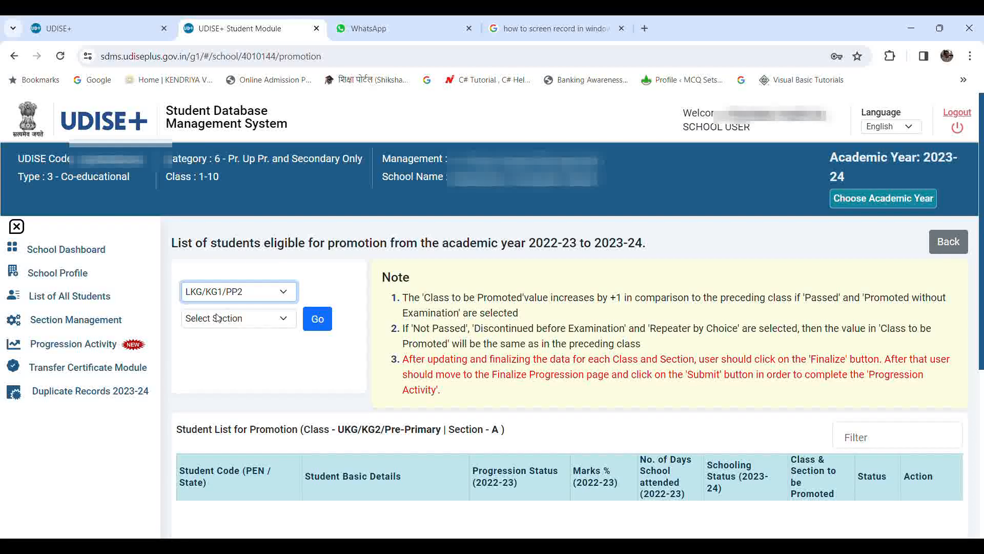
pyautogui.click(277, 349)
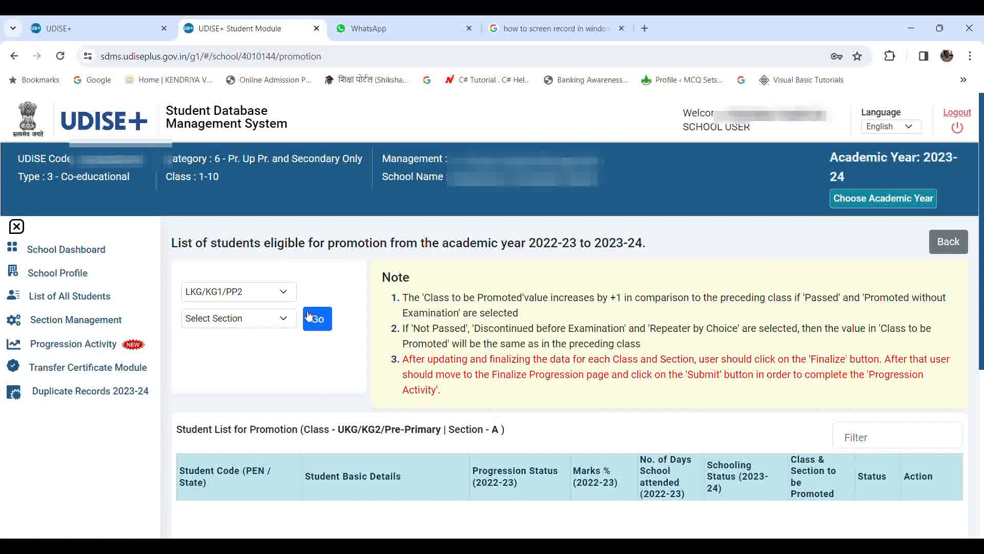
pyautogui.click(318, 319)
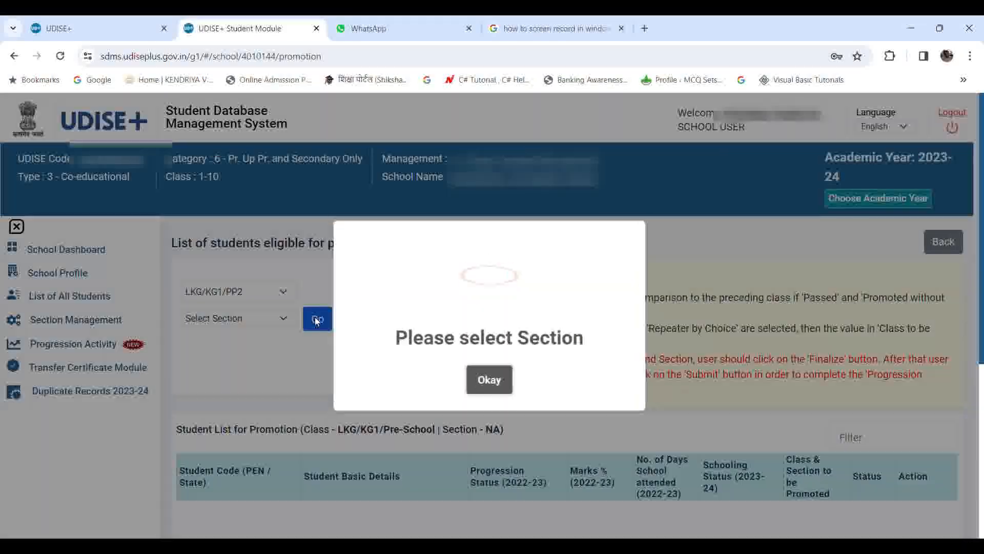
pyautogui.click(487, 380)
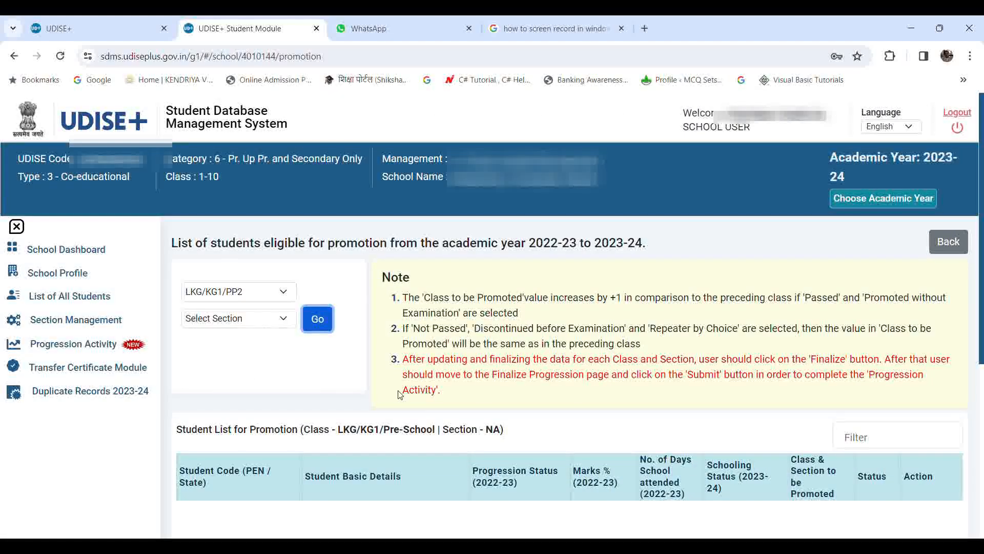
pyautogui.scroll(-5, 569, 388)
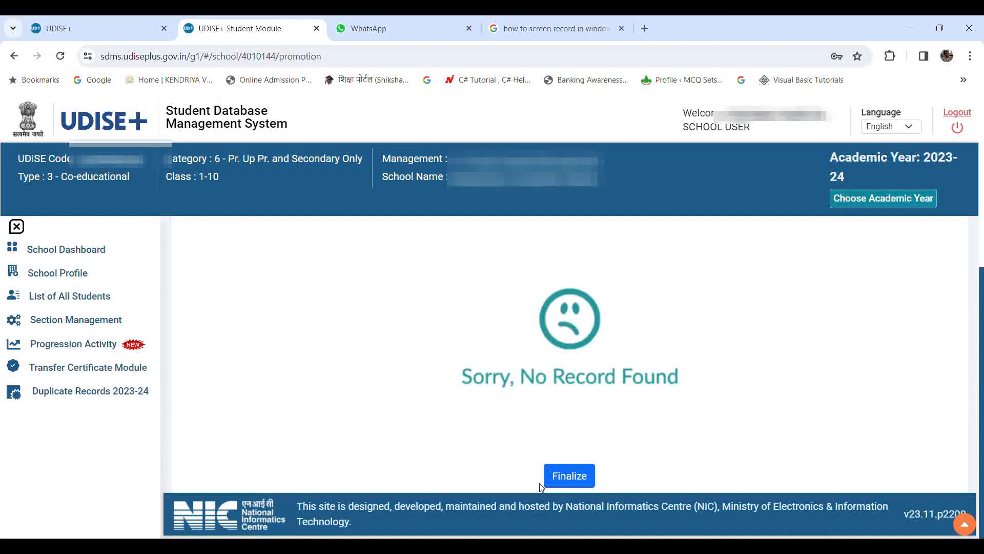
pyautogui.click(582, 475)
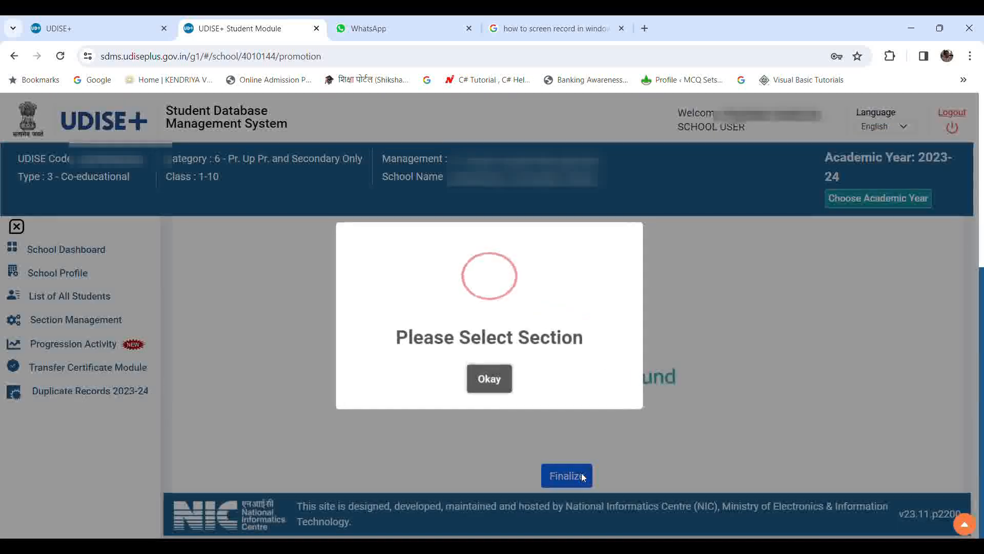
pyautogui.click(490, 379)
pyautogui.scroll(5, 395, 417)
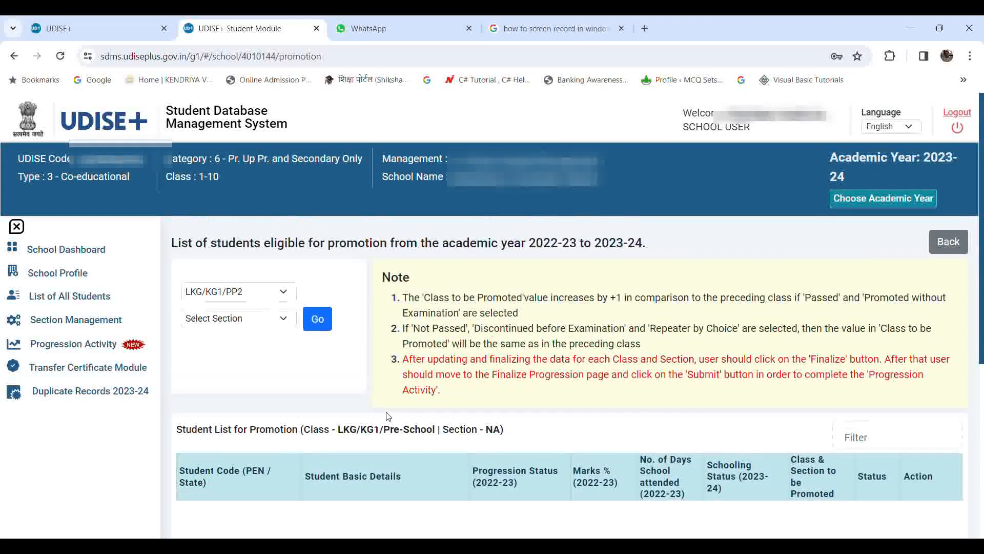
# Open the Progression Module's summary and review the students' 2022-23 promotion details and completion statuses
pyautogui.click(83, 348)
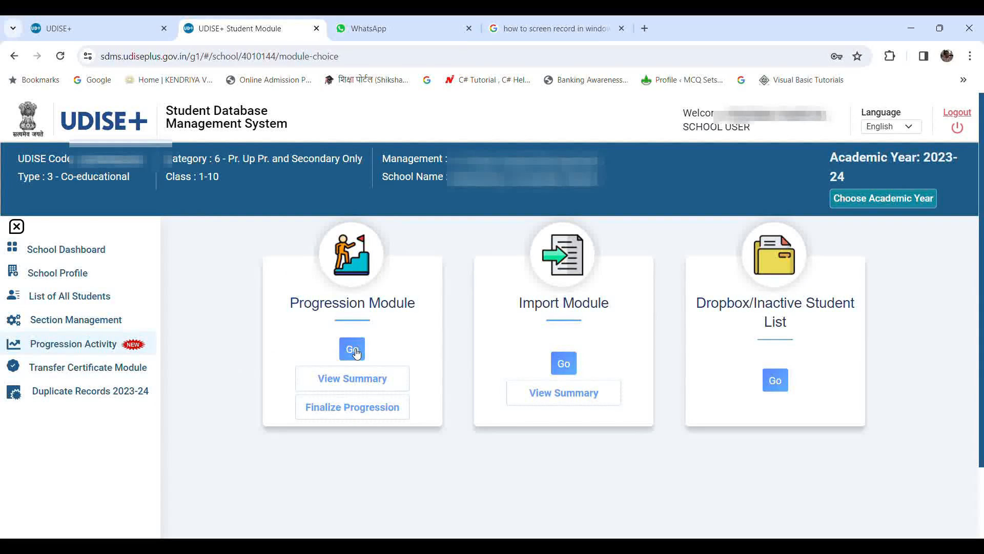
pyautogui.click(356, 379)
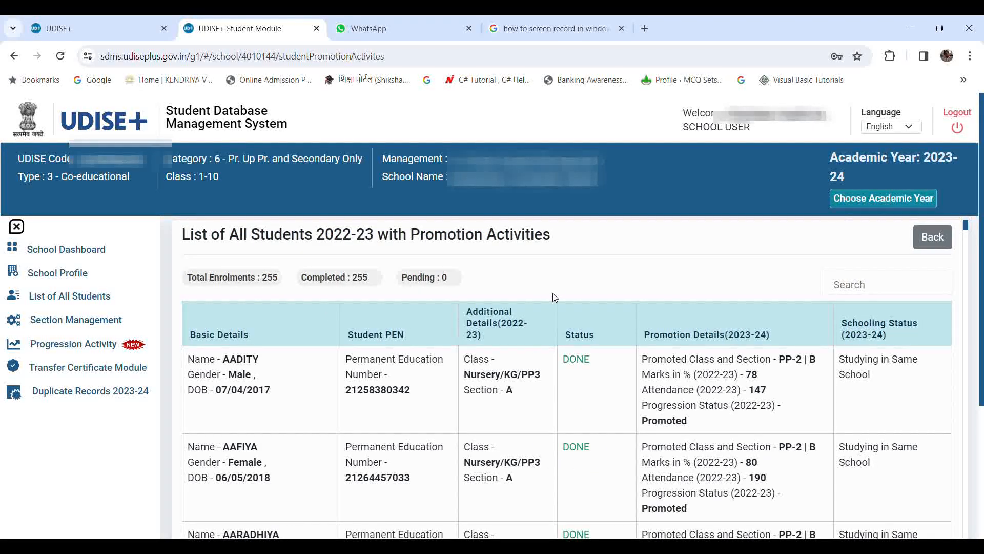
pyautogui.scroll(-20, 554, 383)
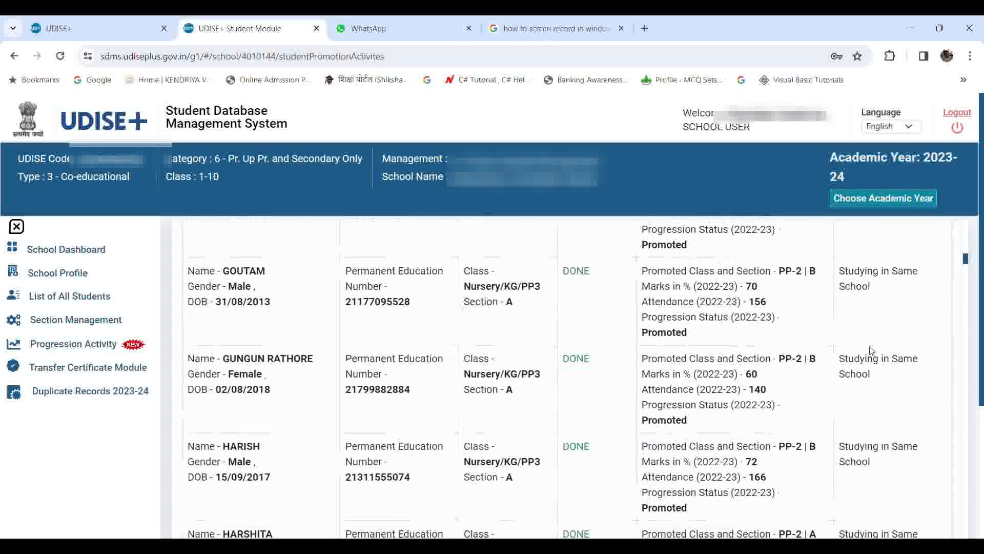
pyautogui.scroll(-10, 553, 381)
pyautogui.scroll(6, 552, 380)
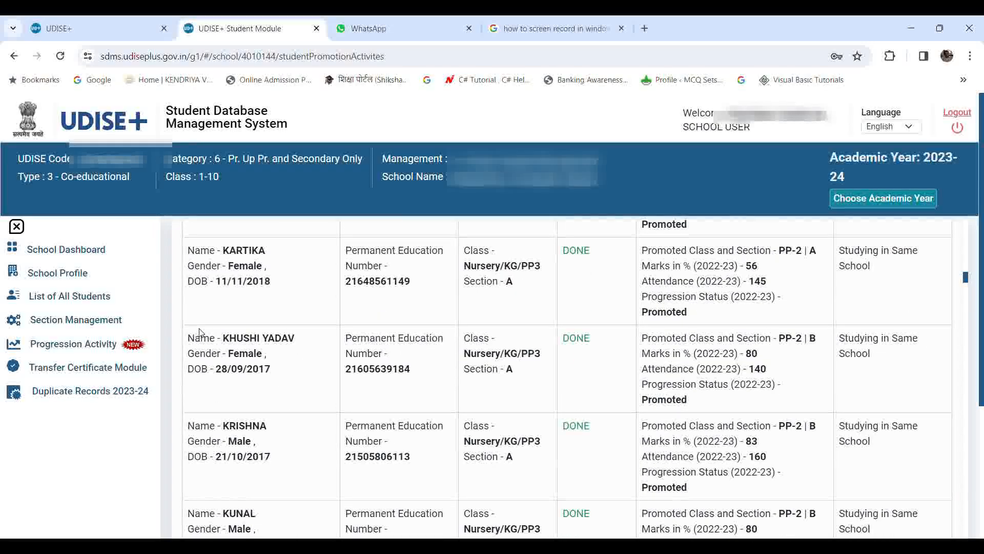
# Finalize the school's progression for academic year 2022-23, declaring the data free from errors and inconsistencies and submitting it
pyautogui.click(77, 347)
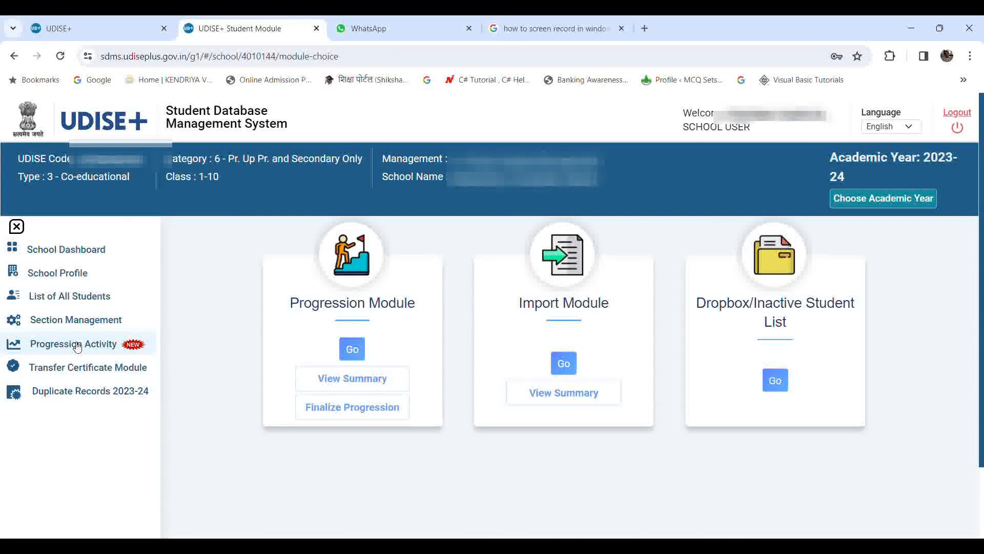
pyautogui.click(341, 410)
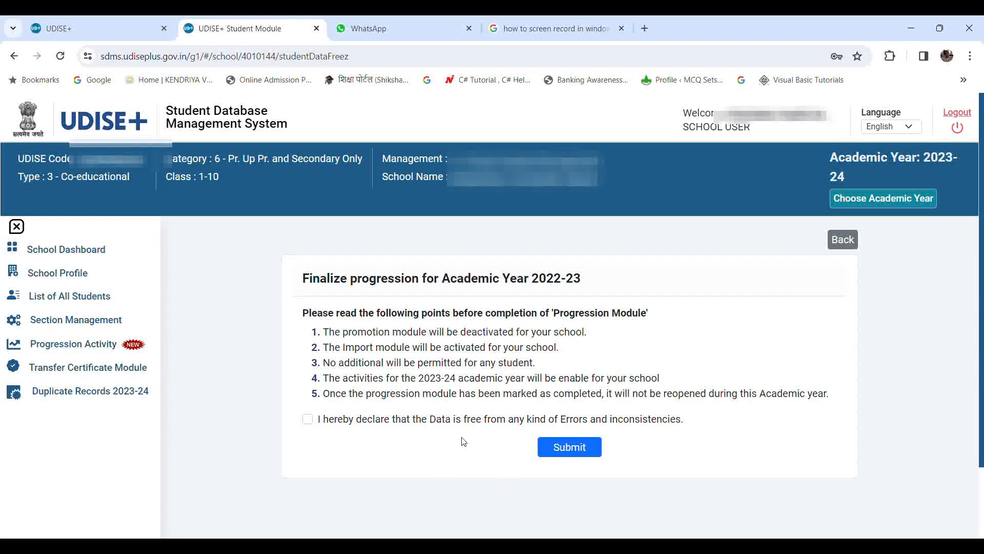
pyautogui.click(307, 421)
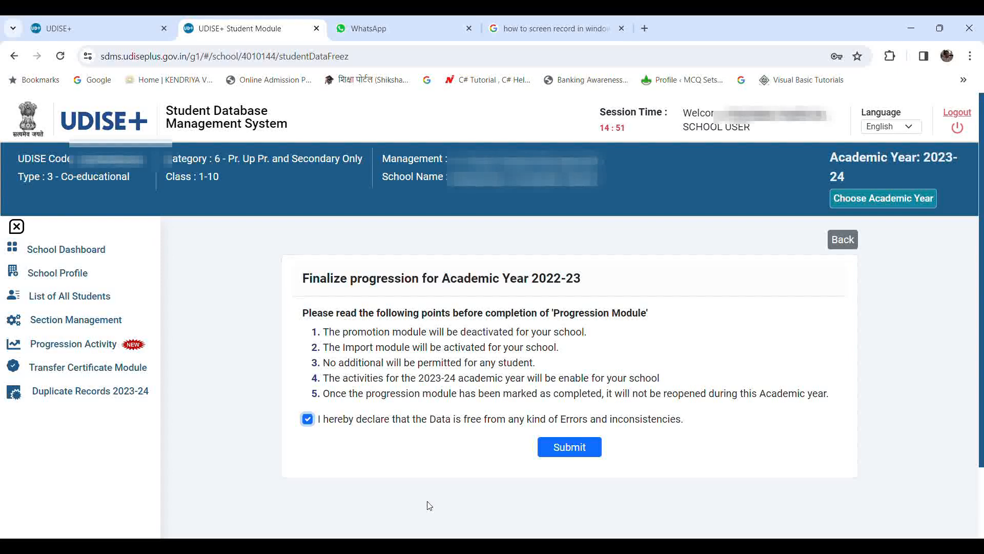
pyautogui.click(568, 451)
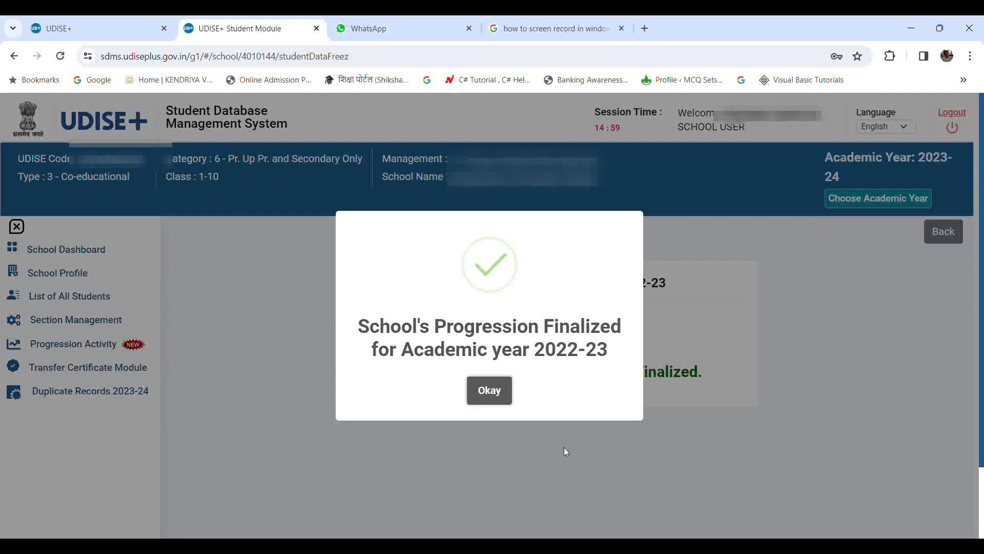
pyautogui.click(496, 400)
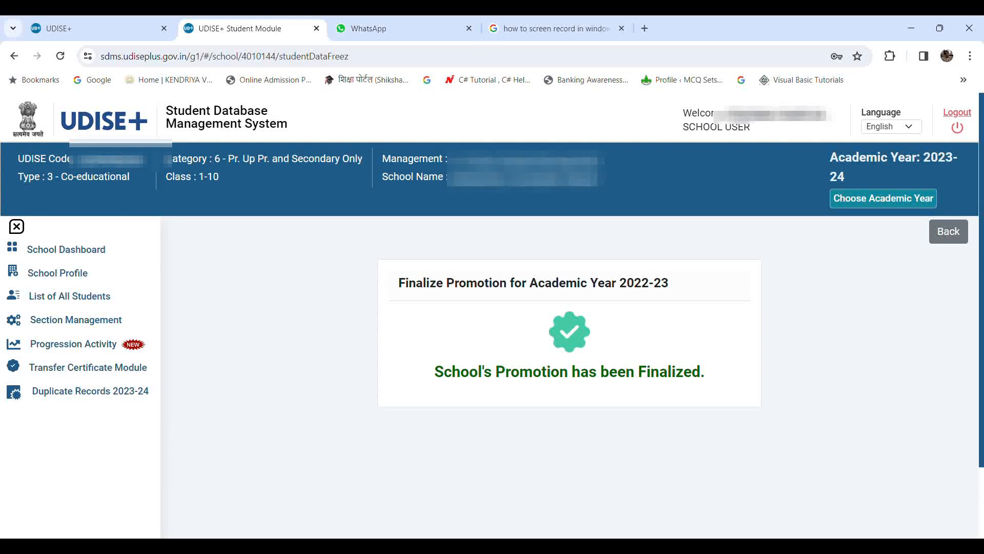
pyautogui.moveTo(393, 260); pyautogui.dragTo(783, 408)
pyautogui.click(588, 449)
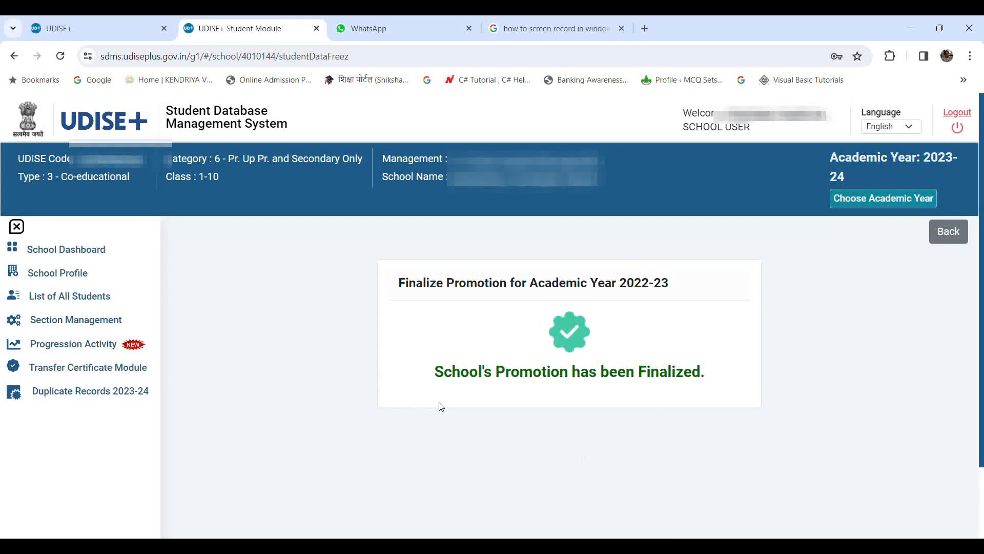